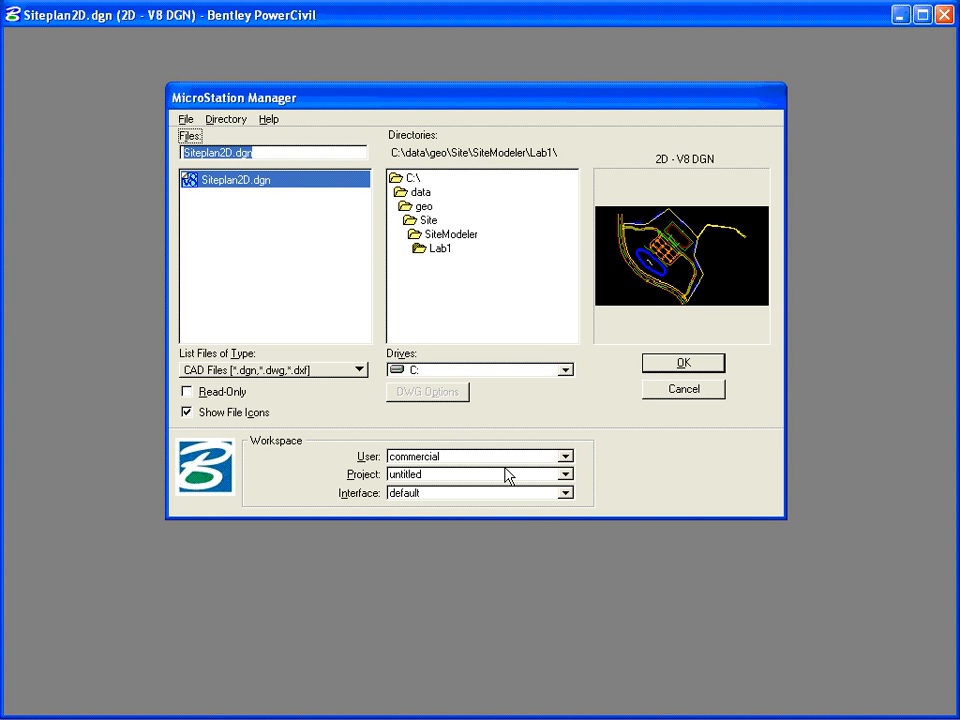
- Open the Siteplan2D.dgn drawing, dismissing the licence notice and the Project Wizard that appear at startup
left_click(690, 363)
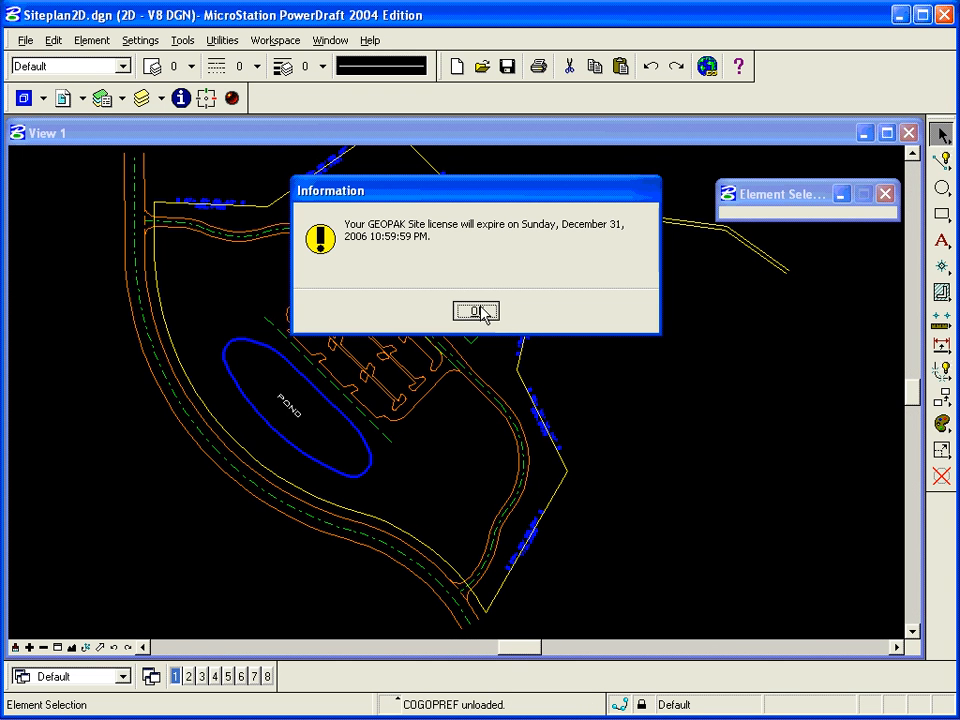
left_click(482, 312)
left_click(422, 312)
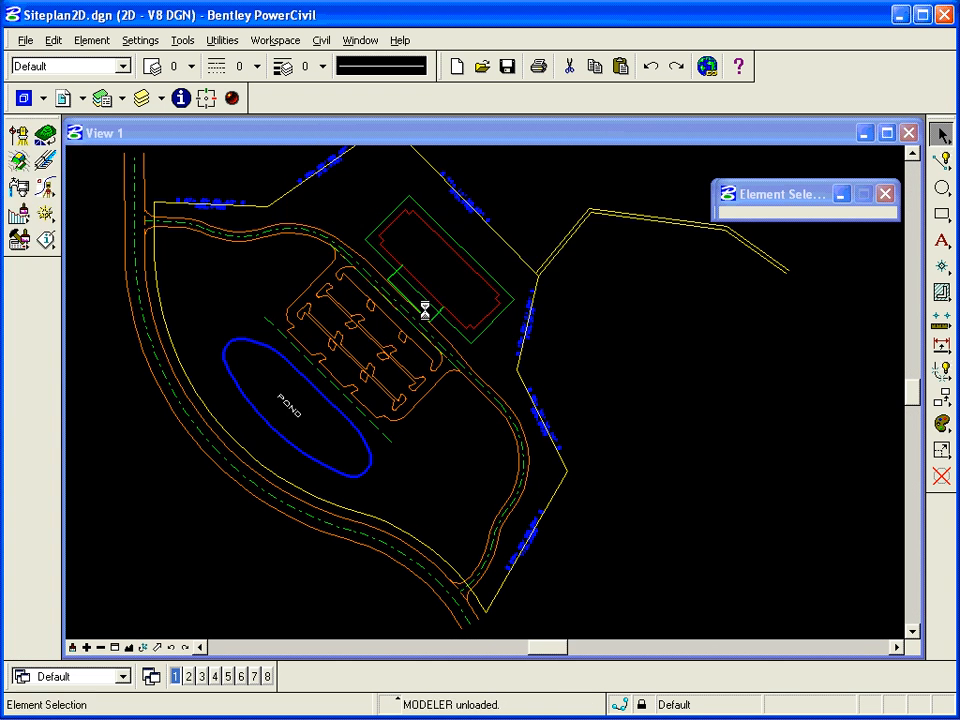
left_click_drag(533, 290, 440, 280)
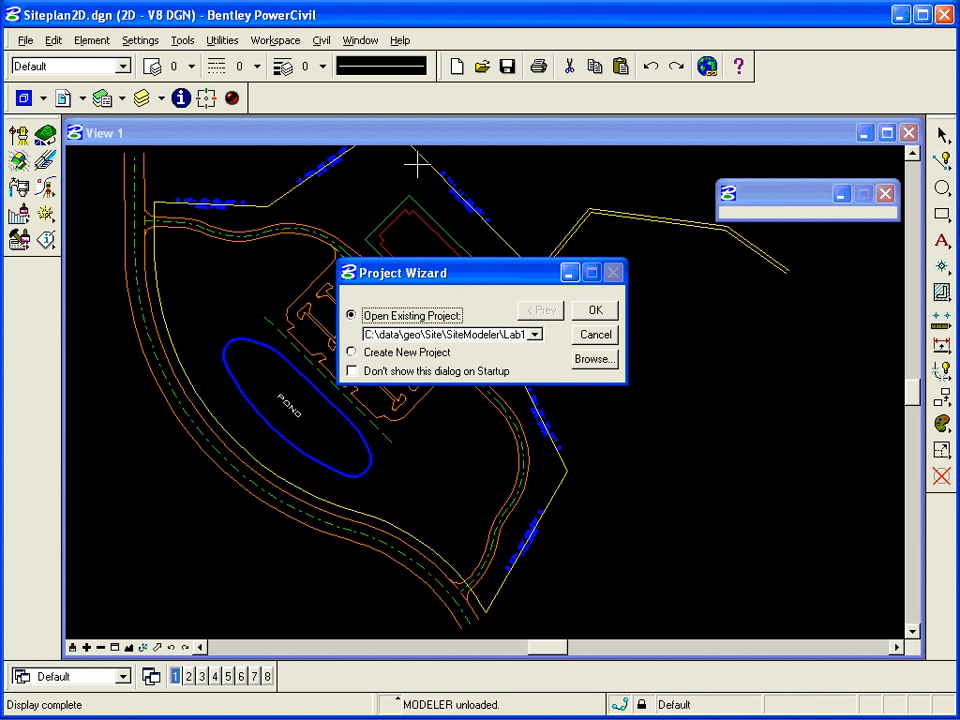
left_click(595, 334)
- Start the civil Modeler and open the existing site project Siteplan2D.gsf from the Lab1 folder
left_click(321, 40)
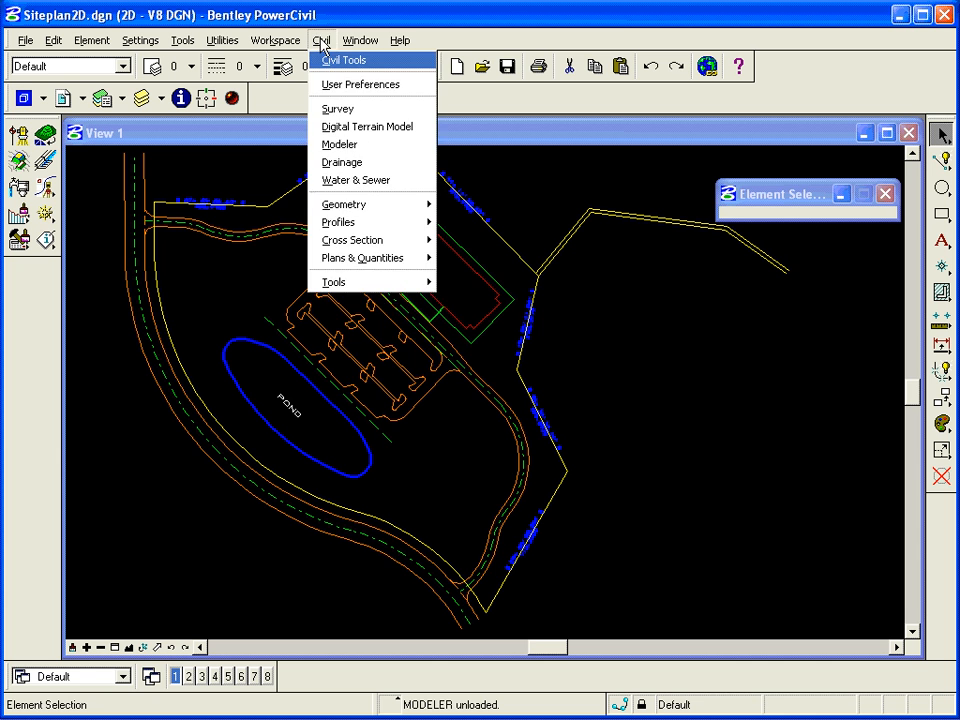
left_click(330, 153)
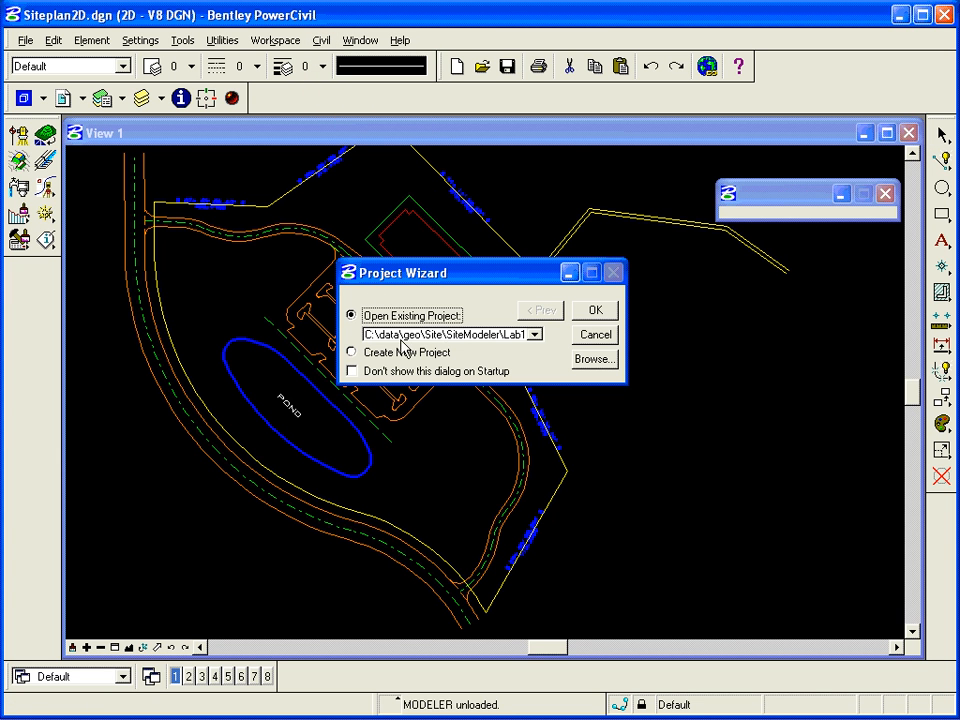
left_click(591, 360)
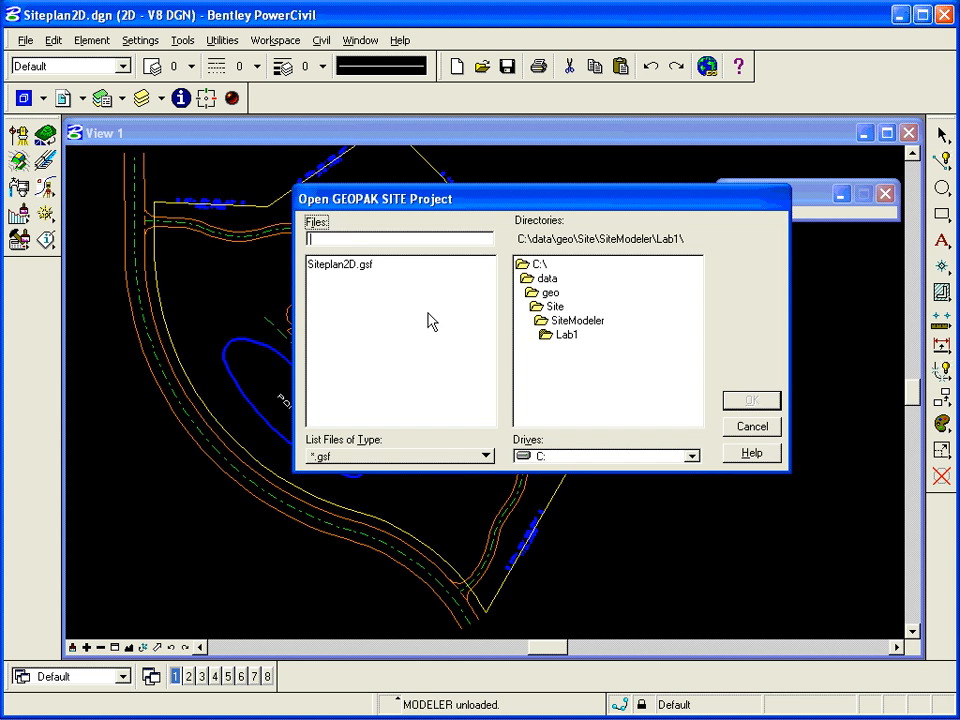
left_click(336, 266)
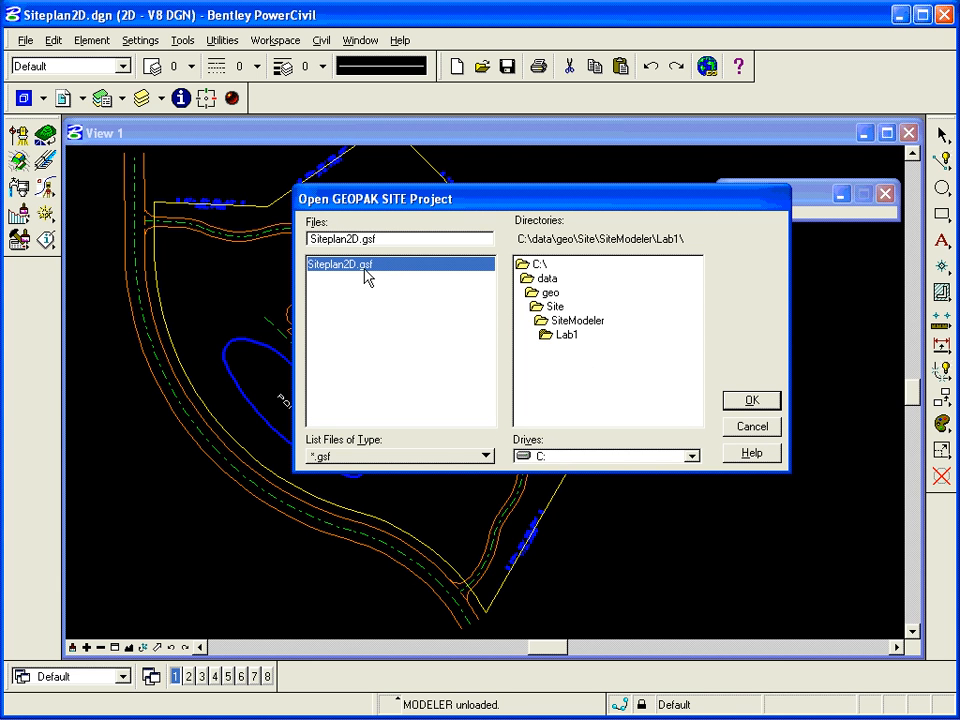
left_click(741, 402)
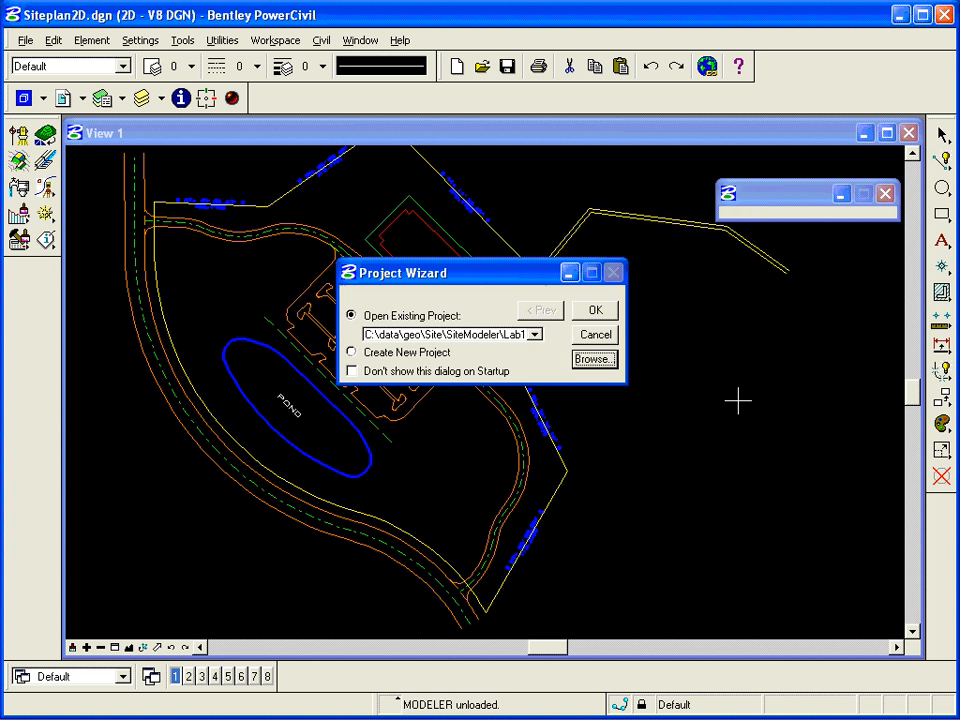
left_click(595, 313)
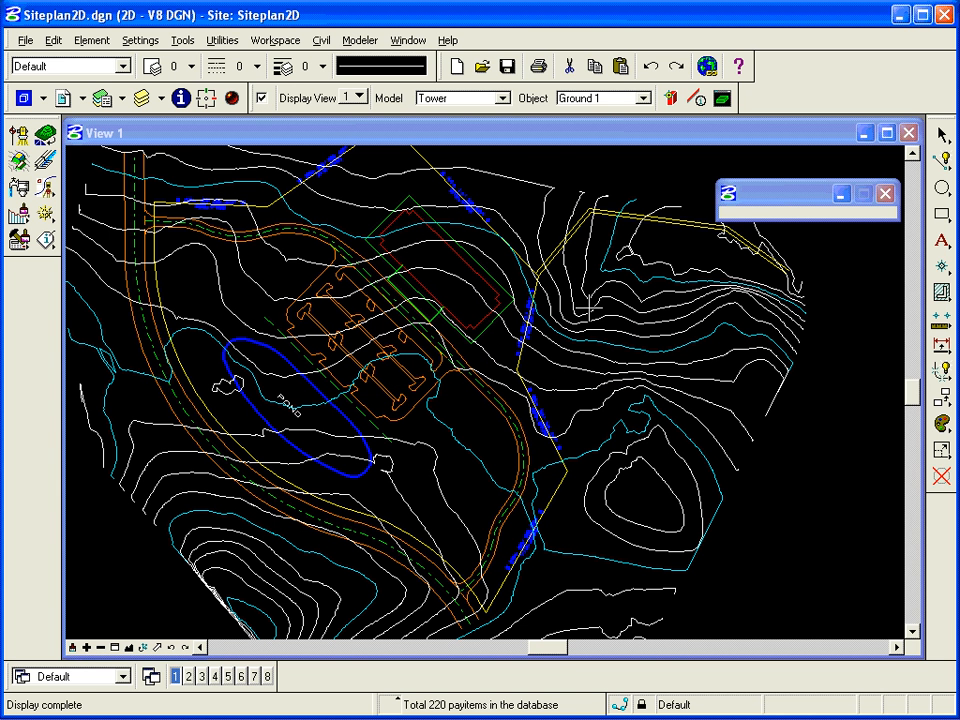
- Create a new Building object named Bldg 1 and add it to the active model
left_click(115, 647)
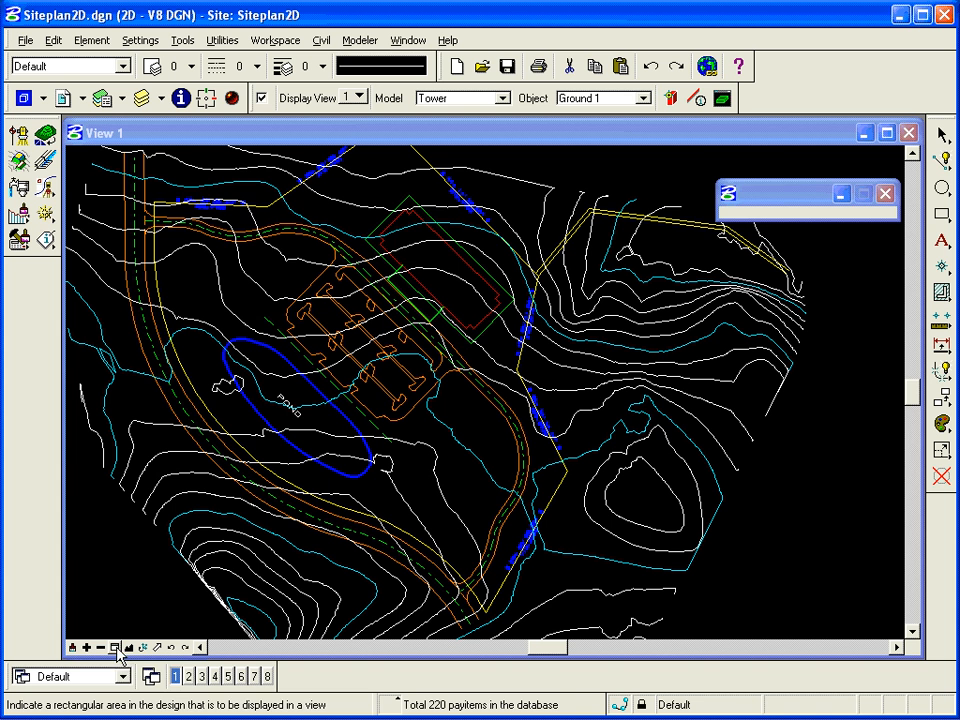
left_click(302, 184)
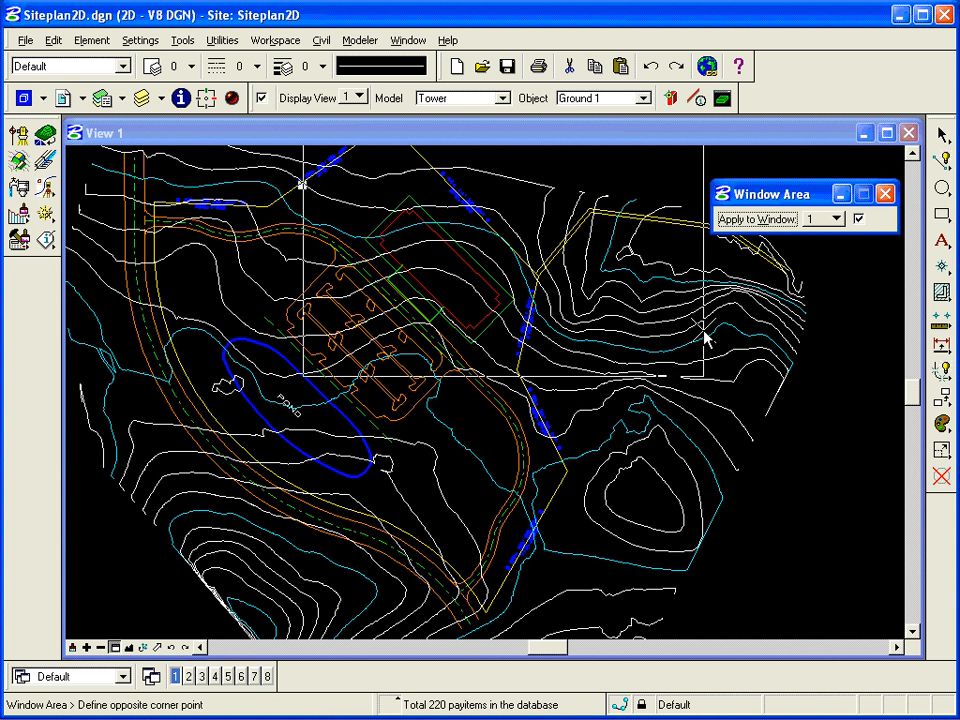
left_click(705, 337)
scroll(418, 347, "up", 1)
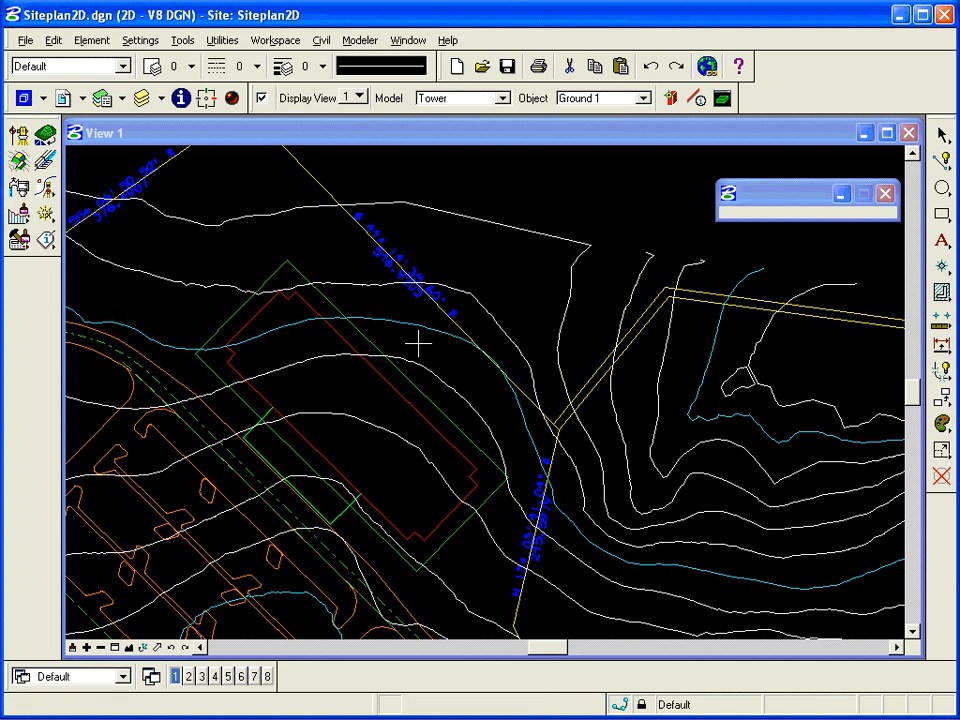
left_click_drag(769, 198, 771, 616)
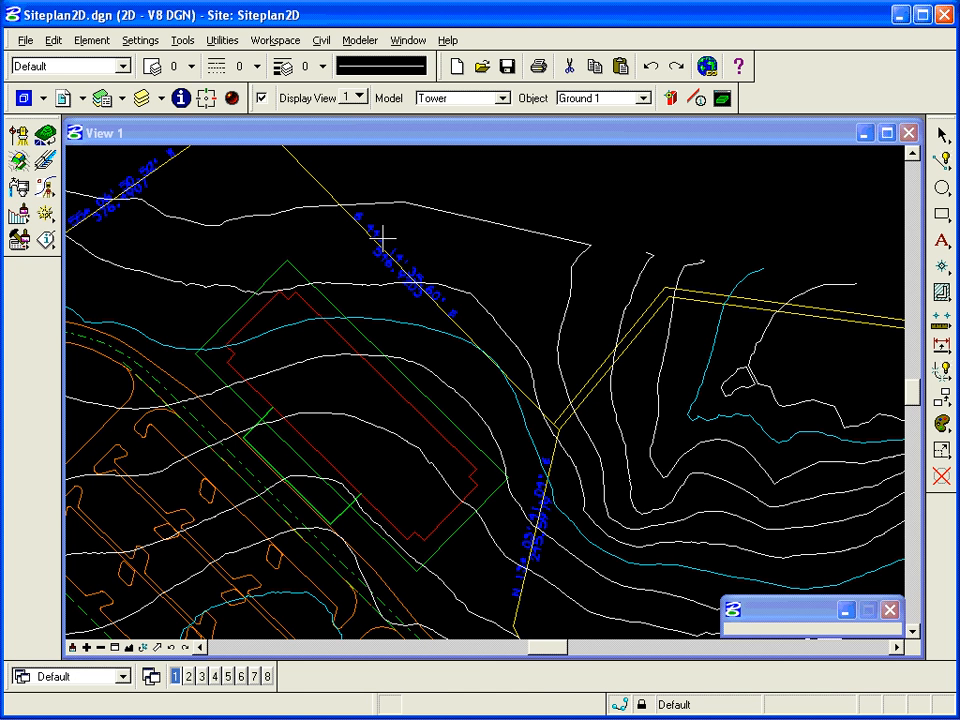
left_click(360, 41)
mouse_move(365, 100)
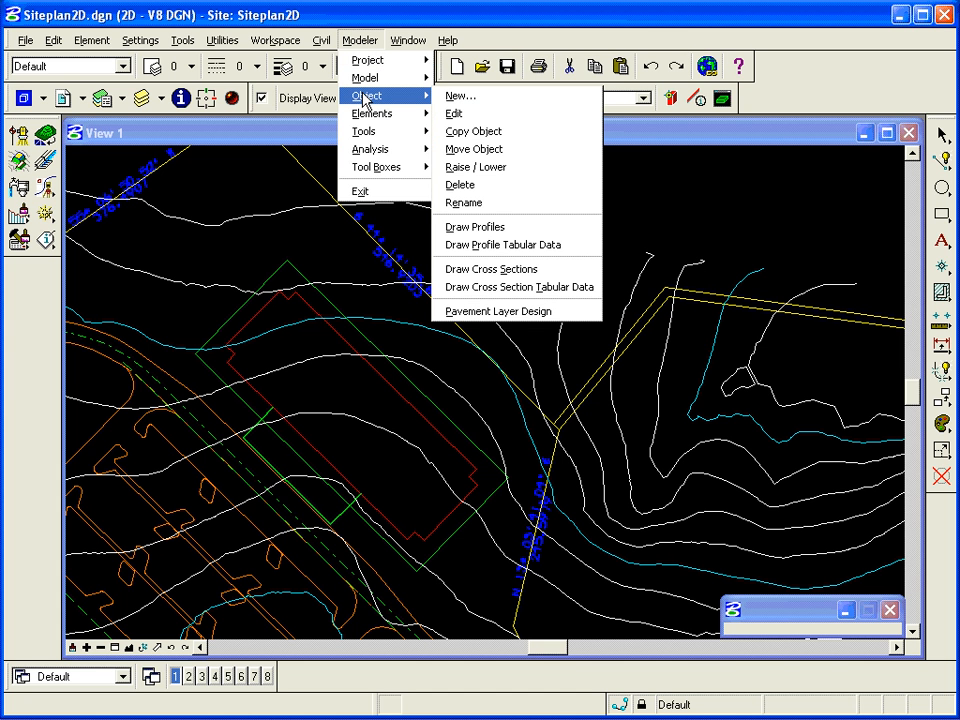
left_click(462, 96)
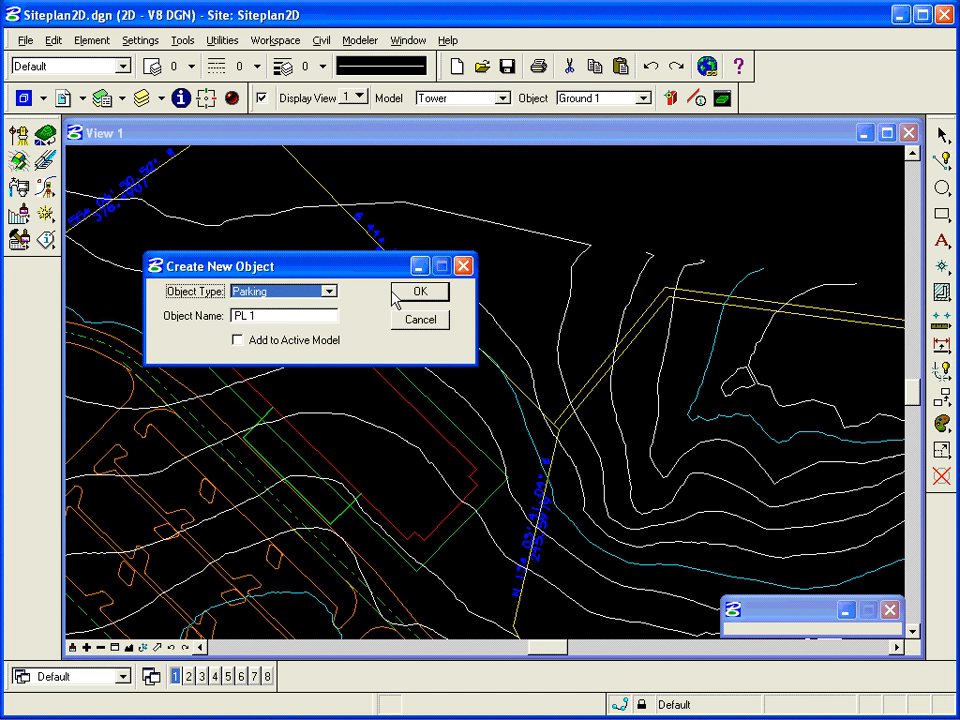
left_click(328, 291)
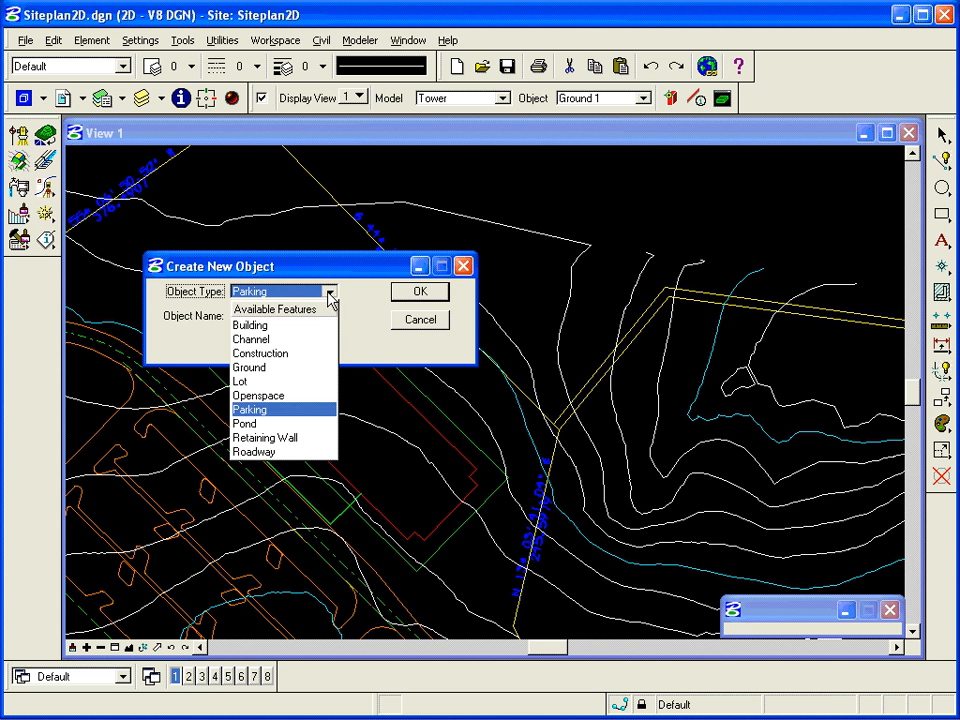
left_click(258, 329)
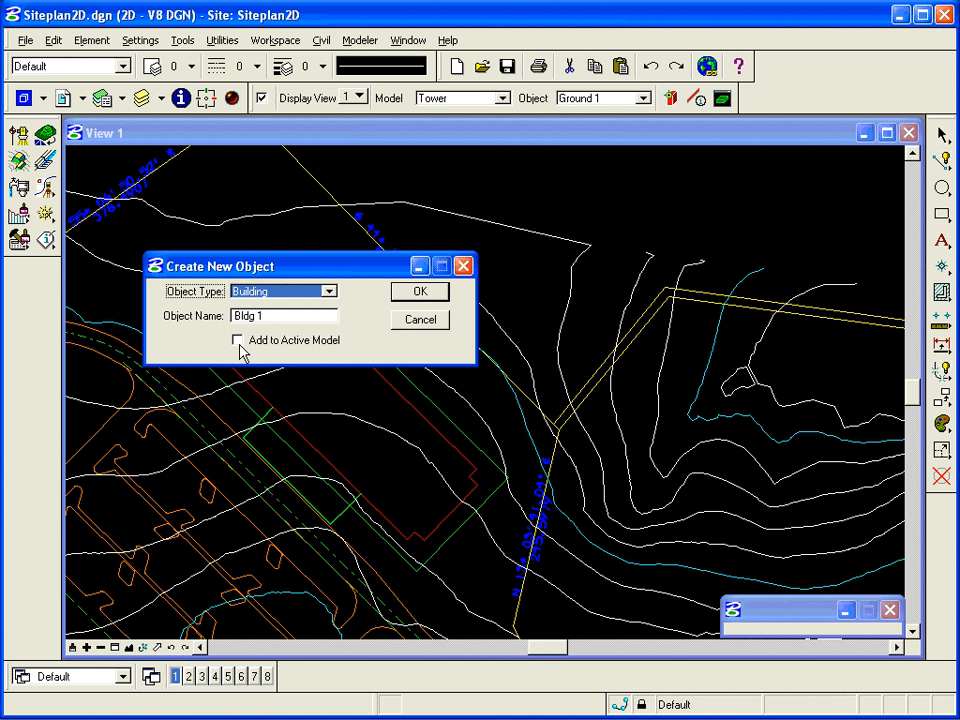
left_click(239, 341)
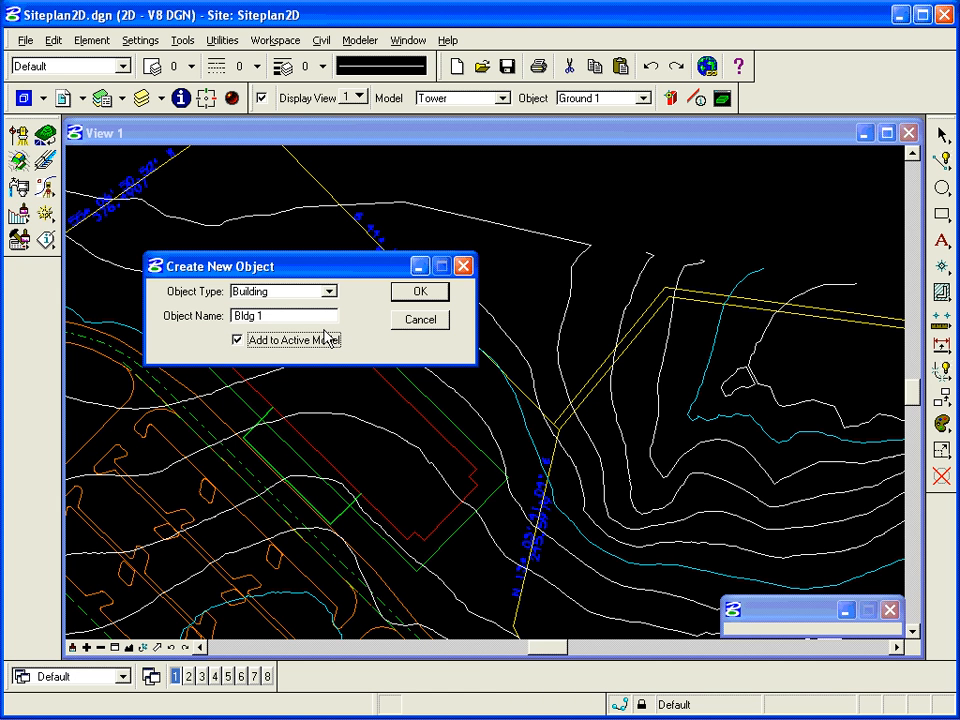
left_click(420, 296)
left_click(420, 296)
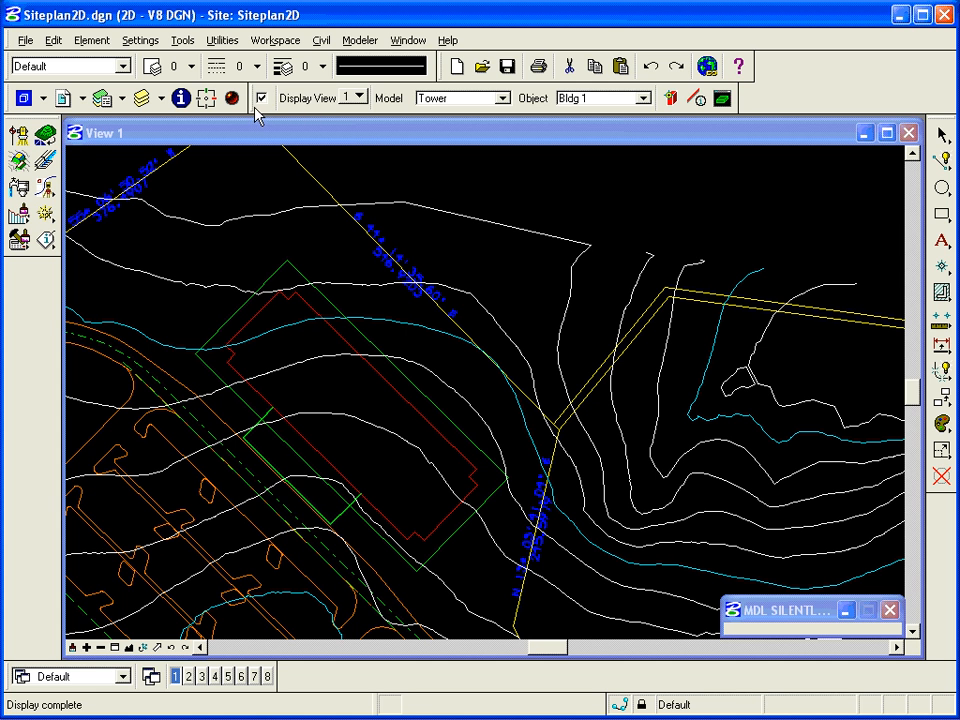
- Switch the Tower model's display in view 1 off and back on, with the Active Site Object Control temporarily undocked
left_click_drag(256, 116, 254, 186)
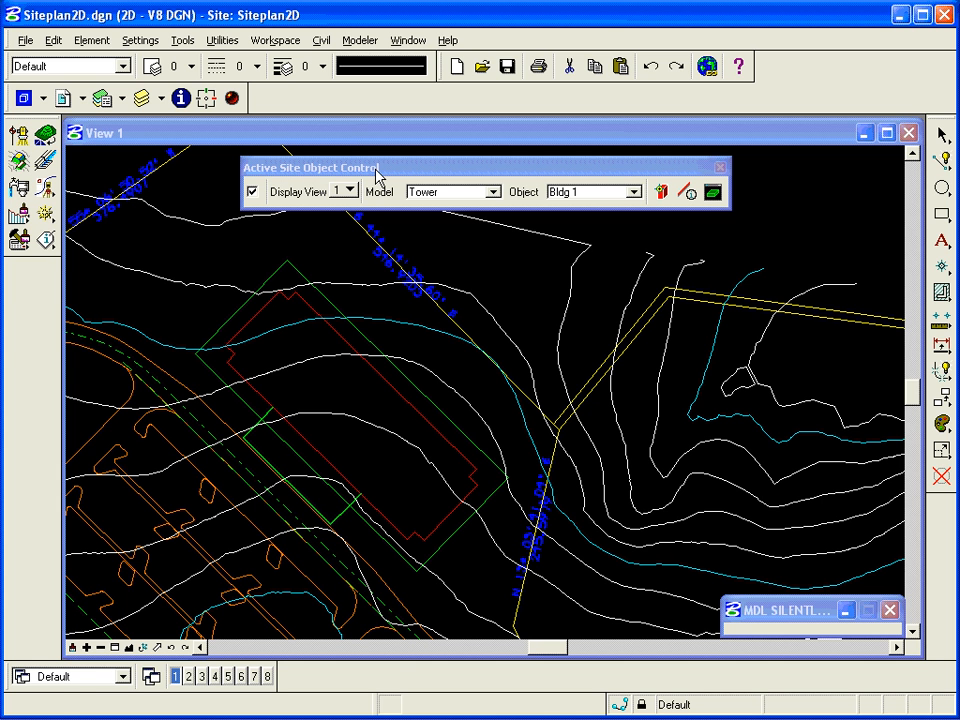
left_click(252, 192)
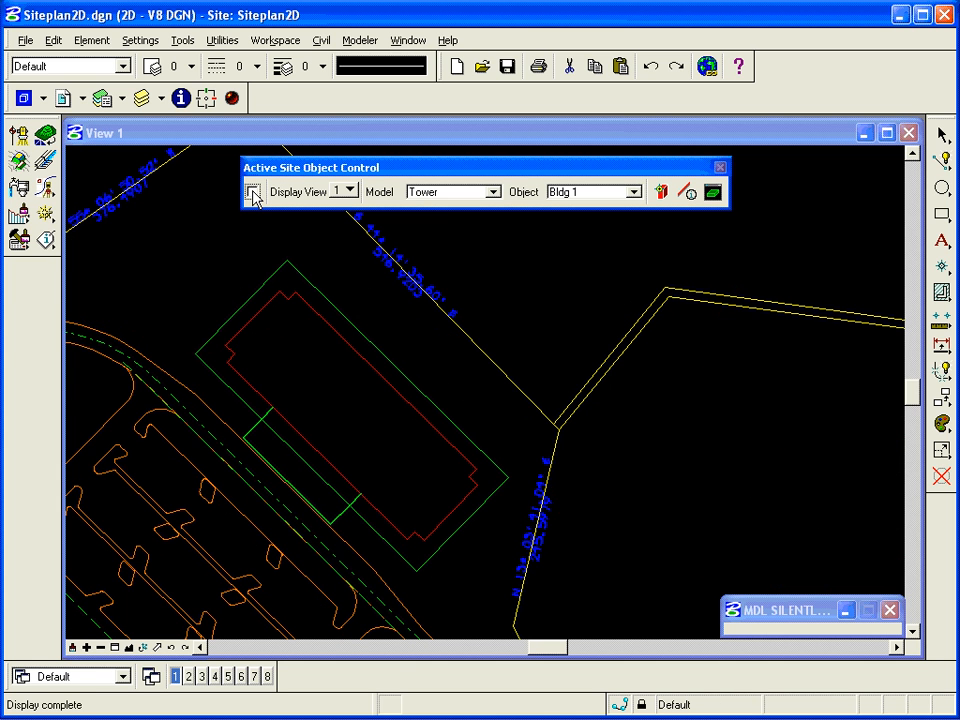
left_click(252, 192)
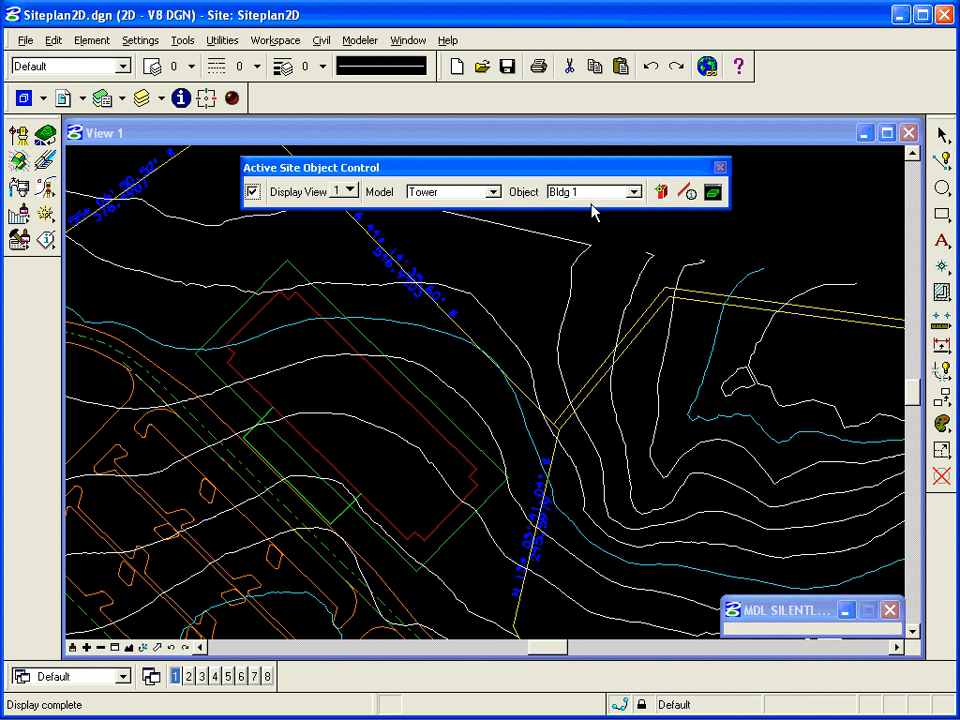
left_click_drag(495, 168, 505, 103)
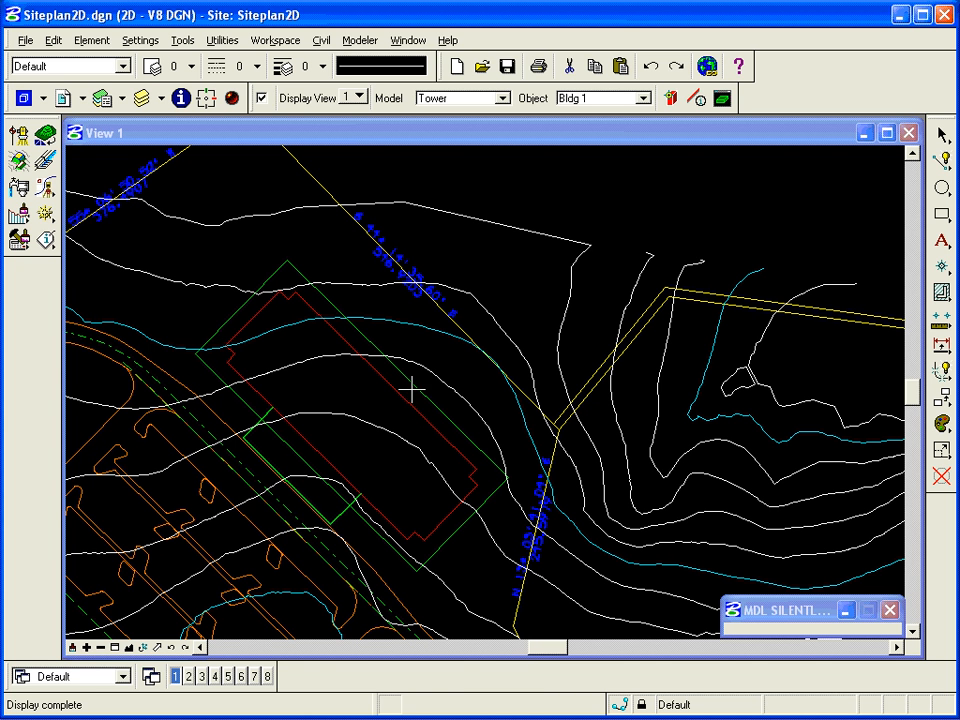
- Start New / Edit site elements and set new elements to be added to the active object Bldg 1
left_click(358, 41)
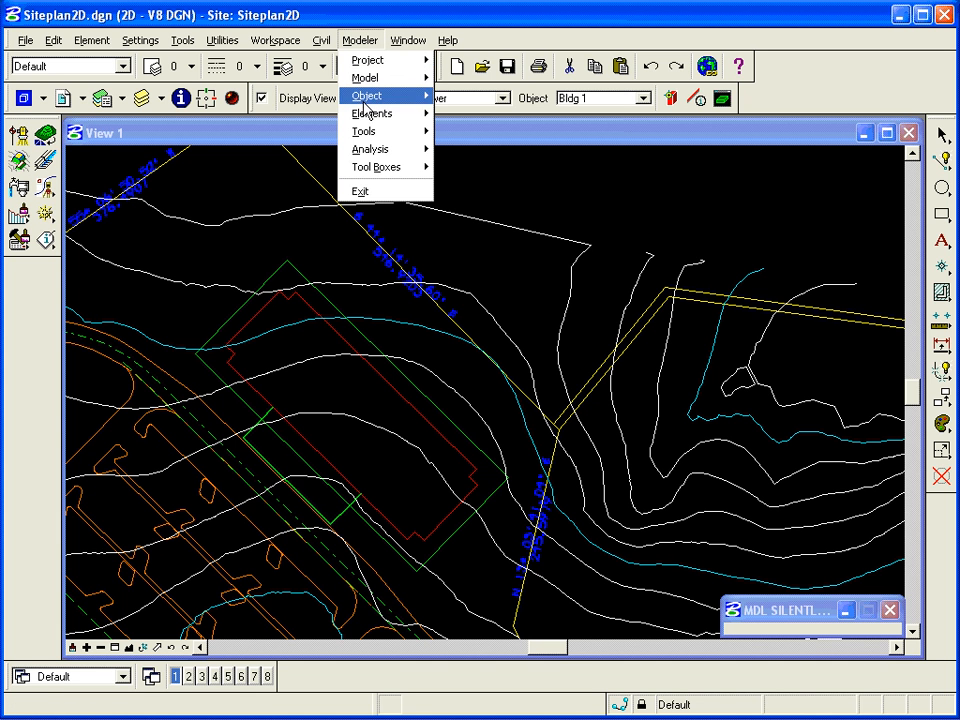
mouse_move(365, 116)
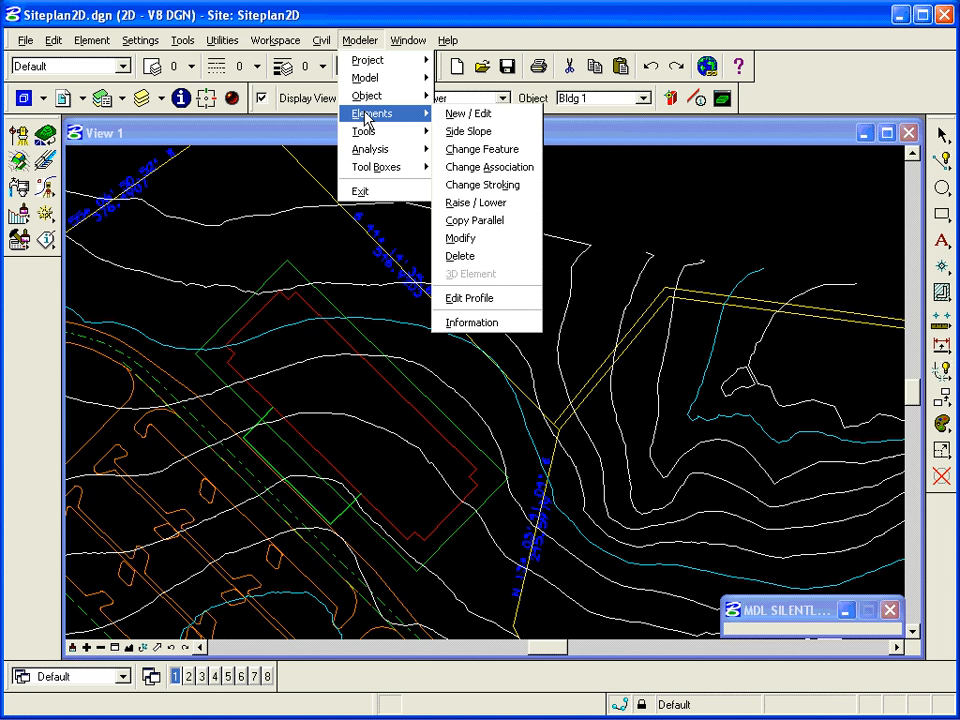
left_click(485, 120)
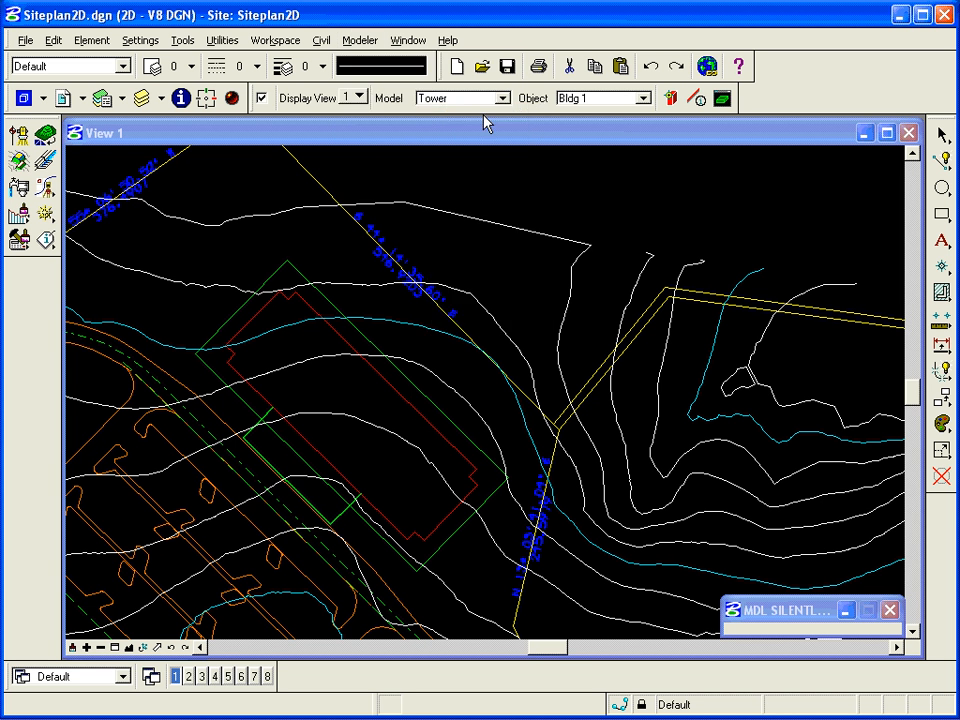
left_click_drag(766, 184, 506, 172)
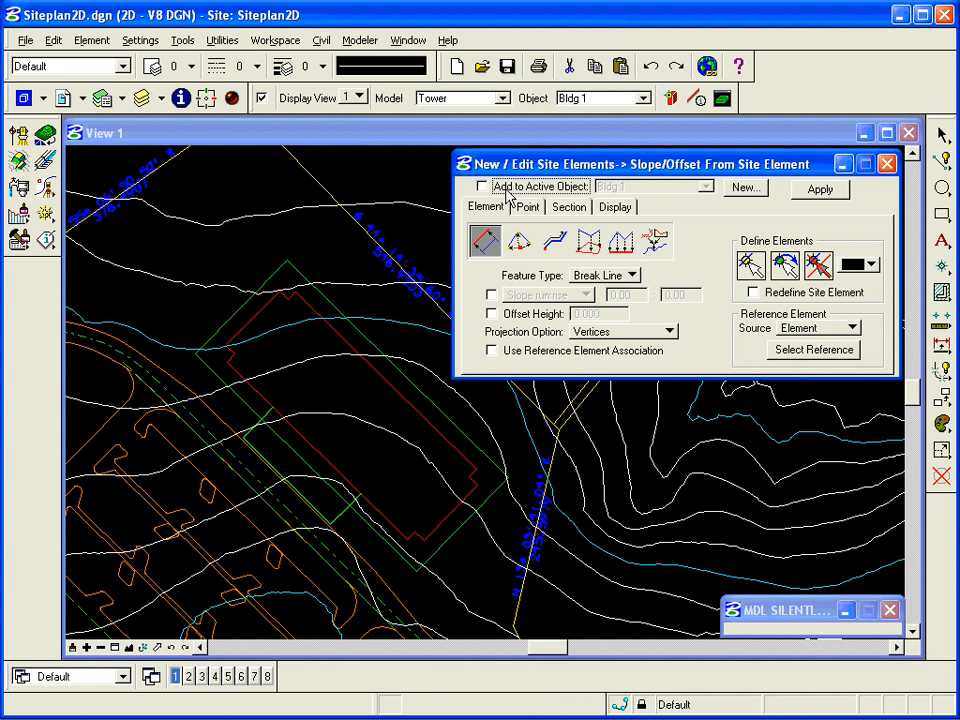
left_click(482, 187)
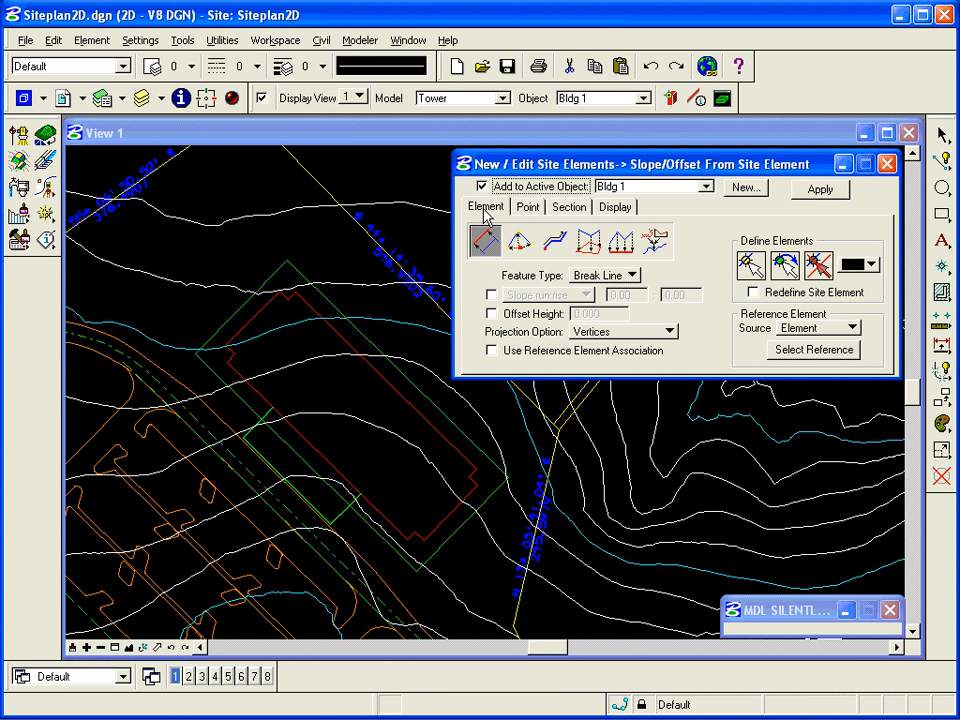
- Review the site point, section and display settings, and the drape, constant elevation and alignment methods for defining elements
left_click(527, 208)
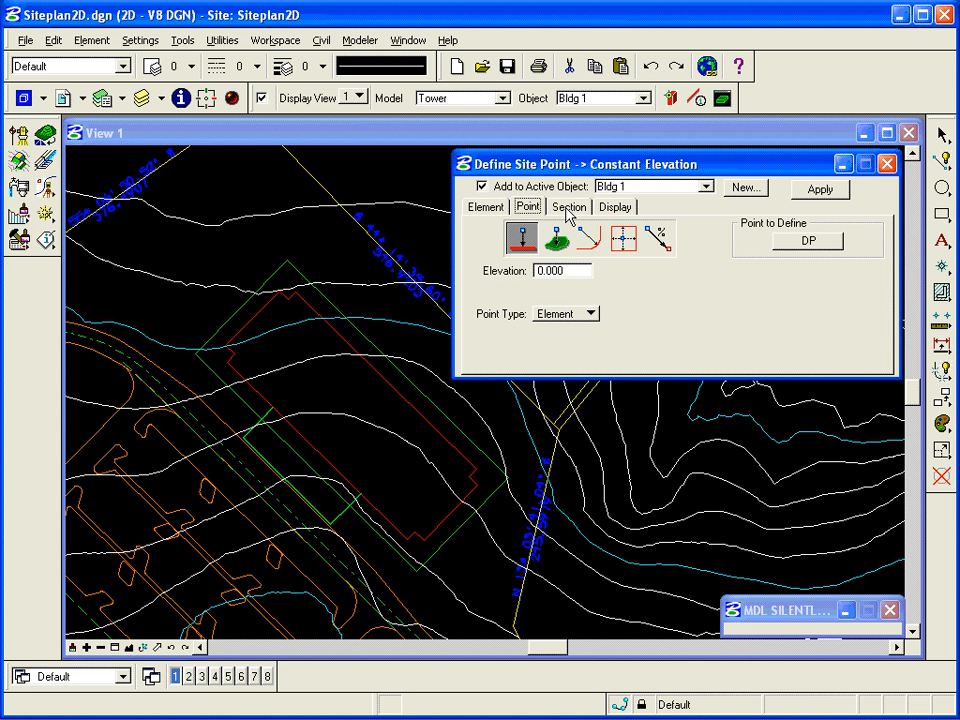
left_click(567, 208)
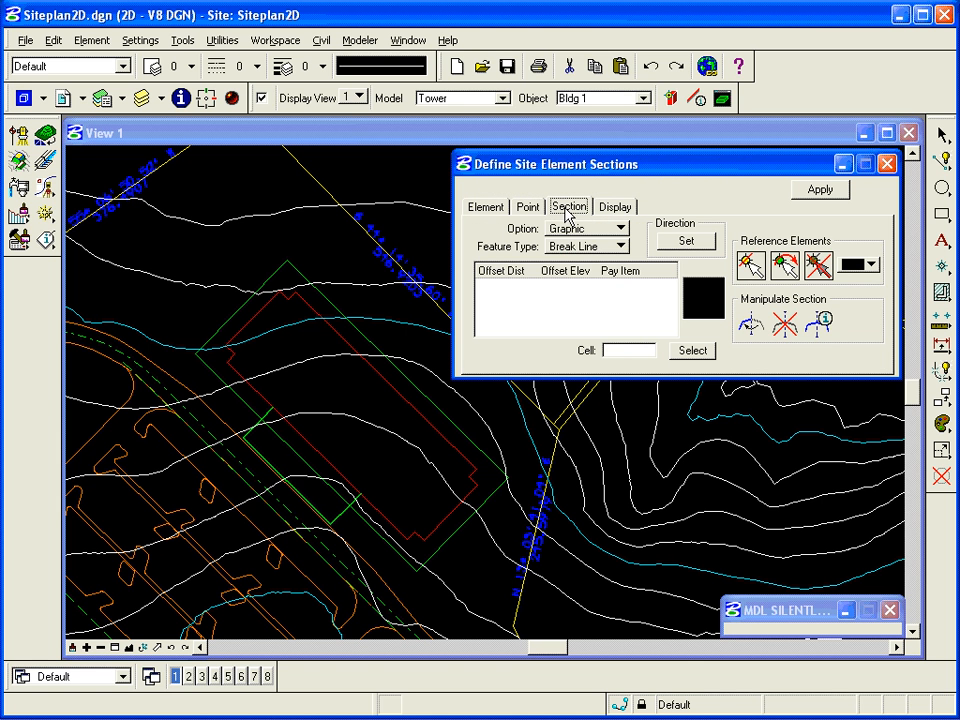
left_click(613, 208)
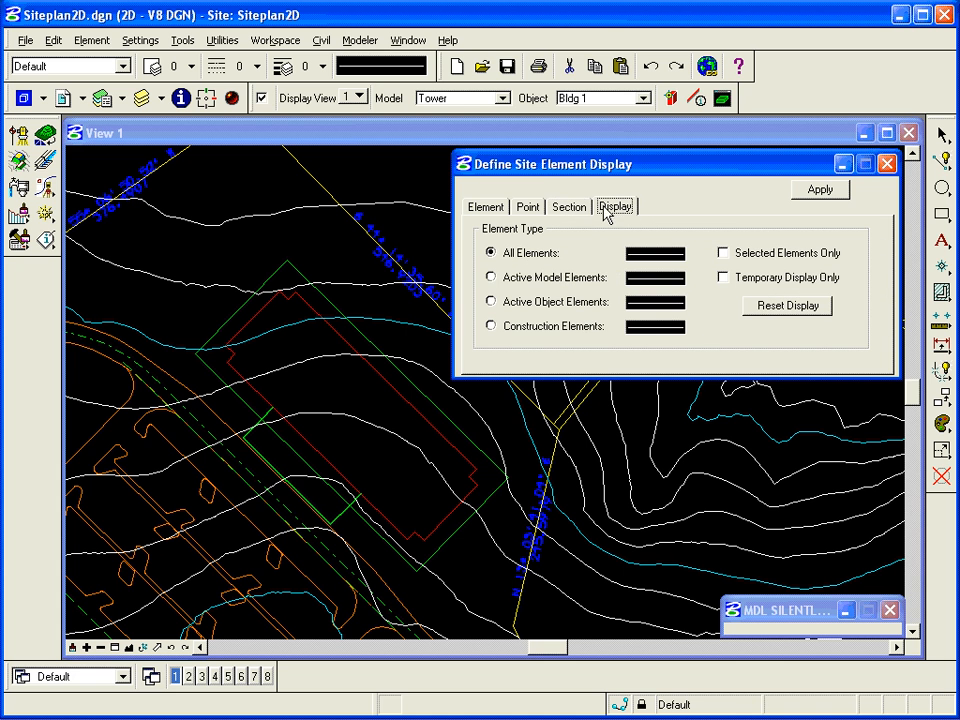
left_click(492, 214)
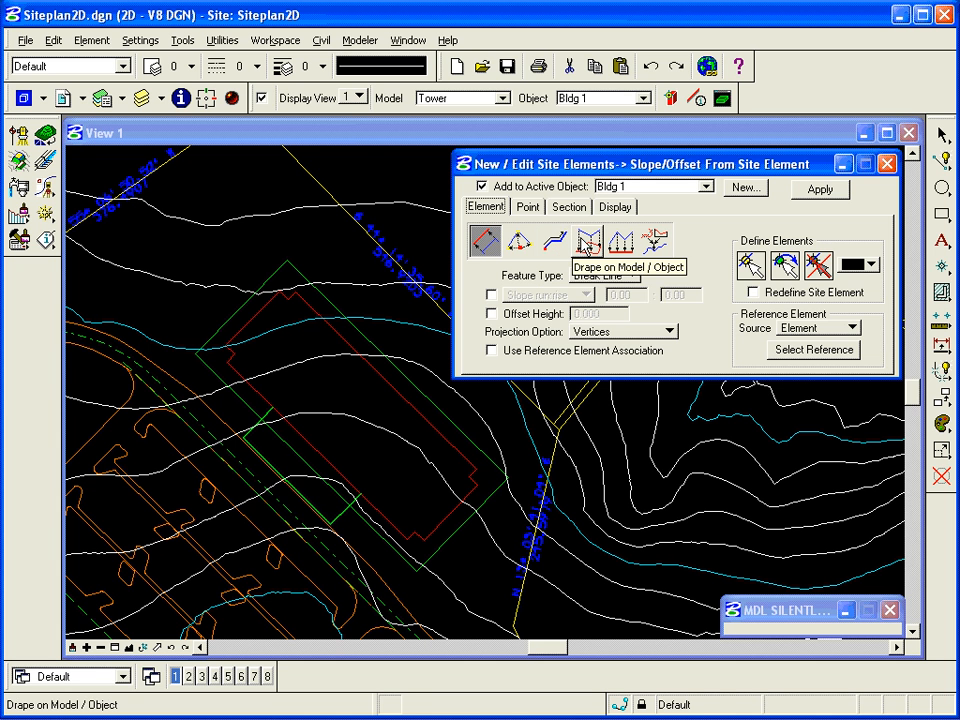
left_click(592, 244)
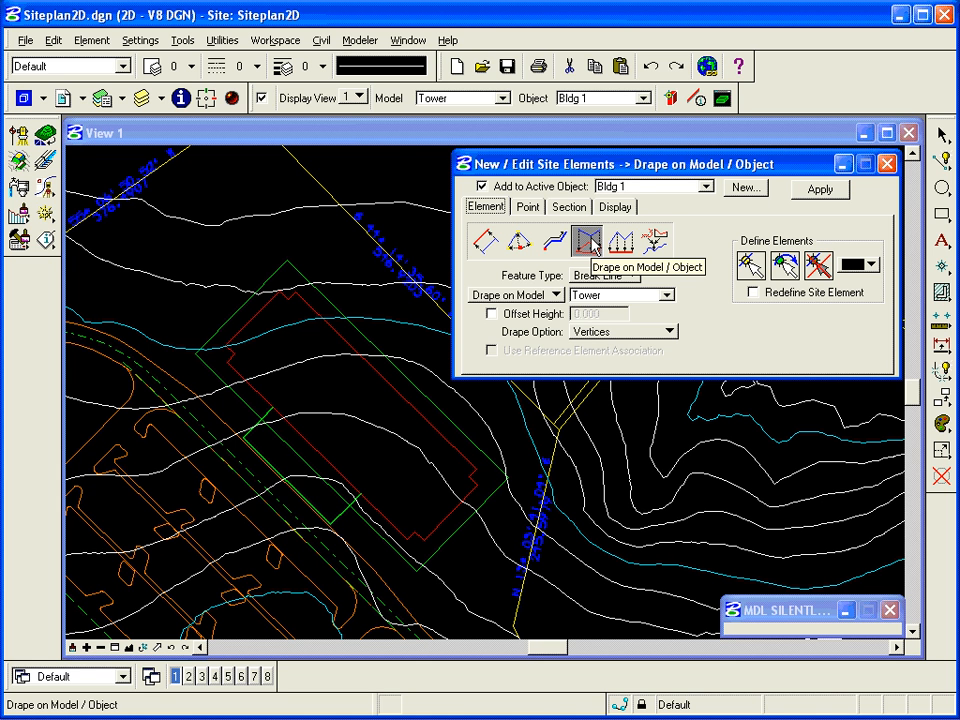
left_click(620, 243)
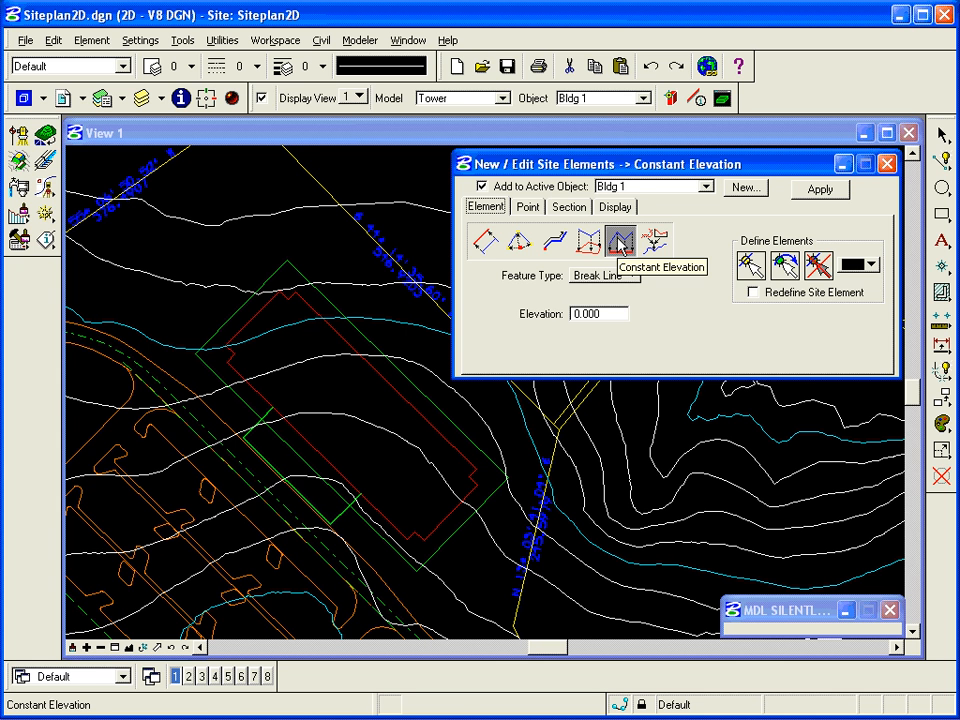
left_click(653, 243)
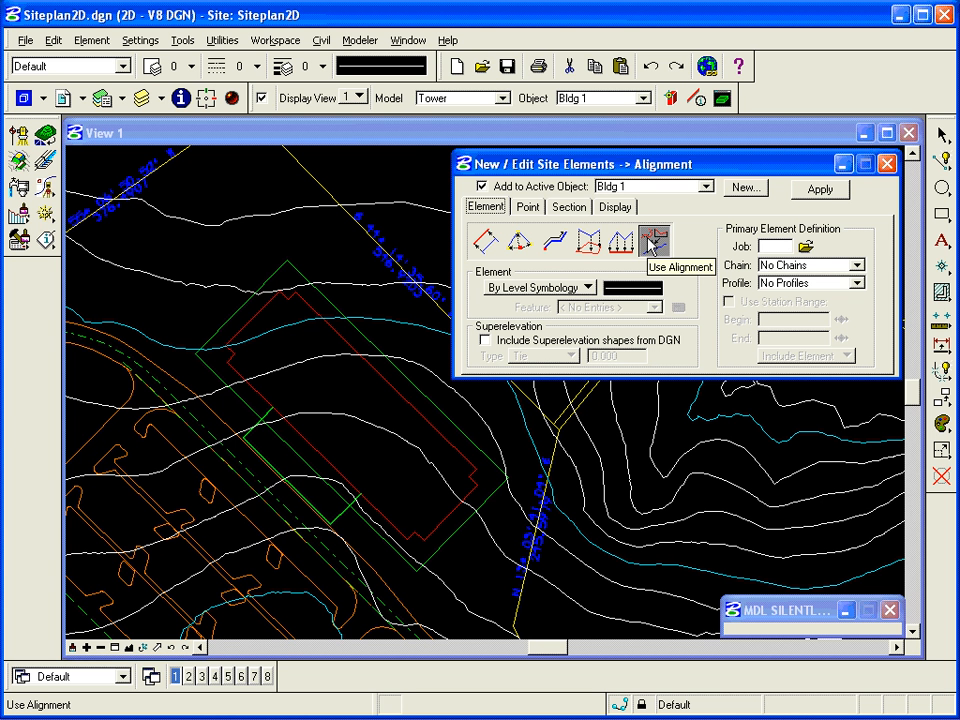
- Set new site elements to drape on object Ground 1, with Break Line as the feature type
left_click(589, 246)
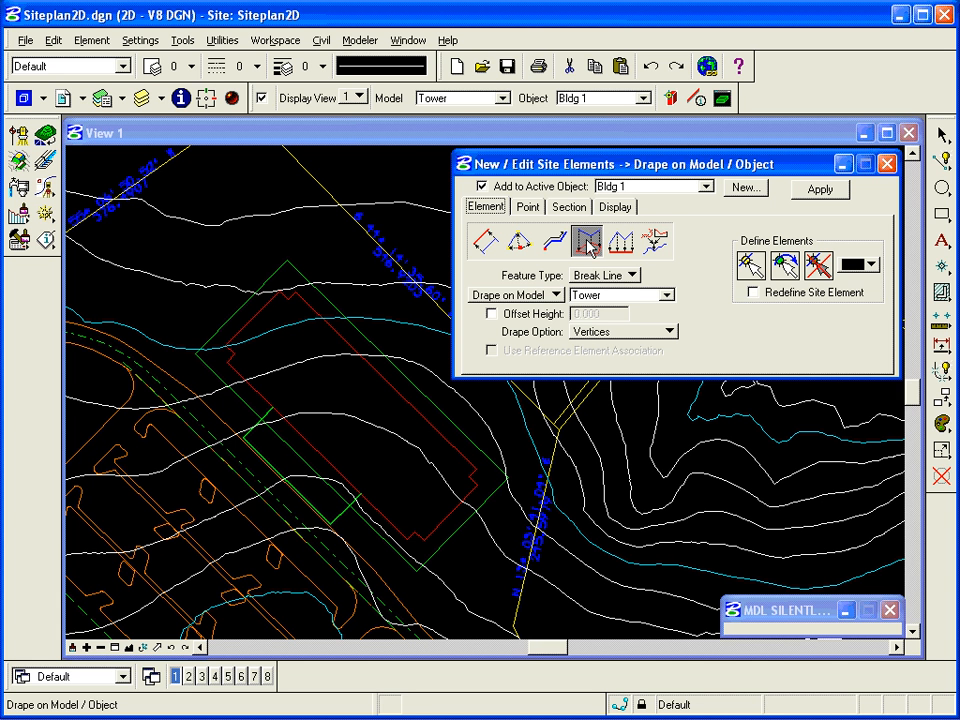
left_click(534, 298)
left_click(530, 312)
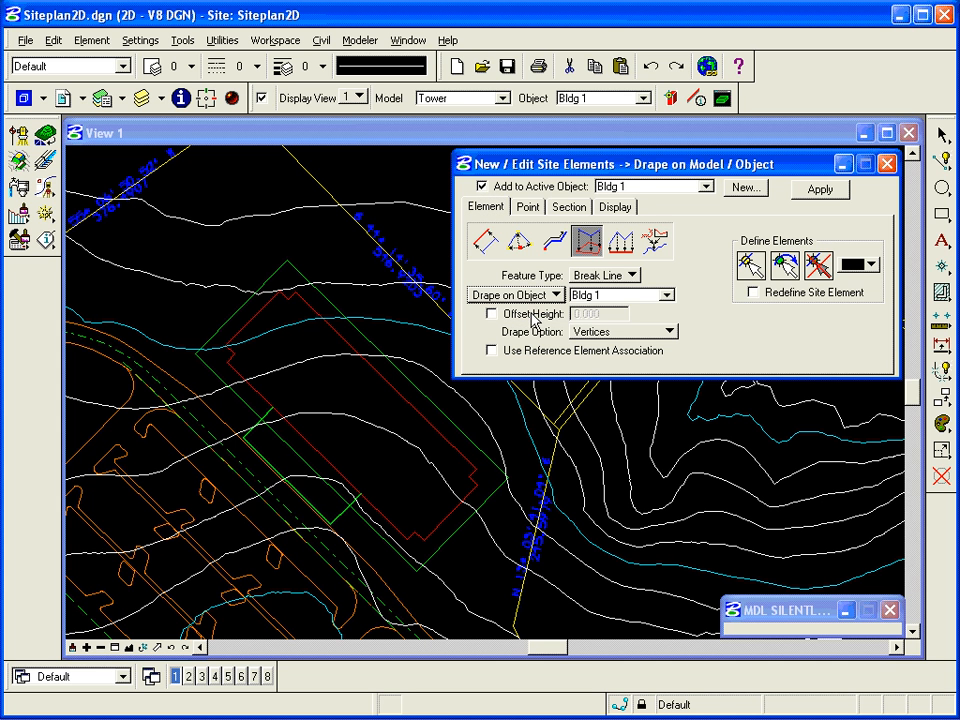
left_click(667, 297)
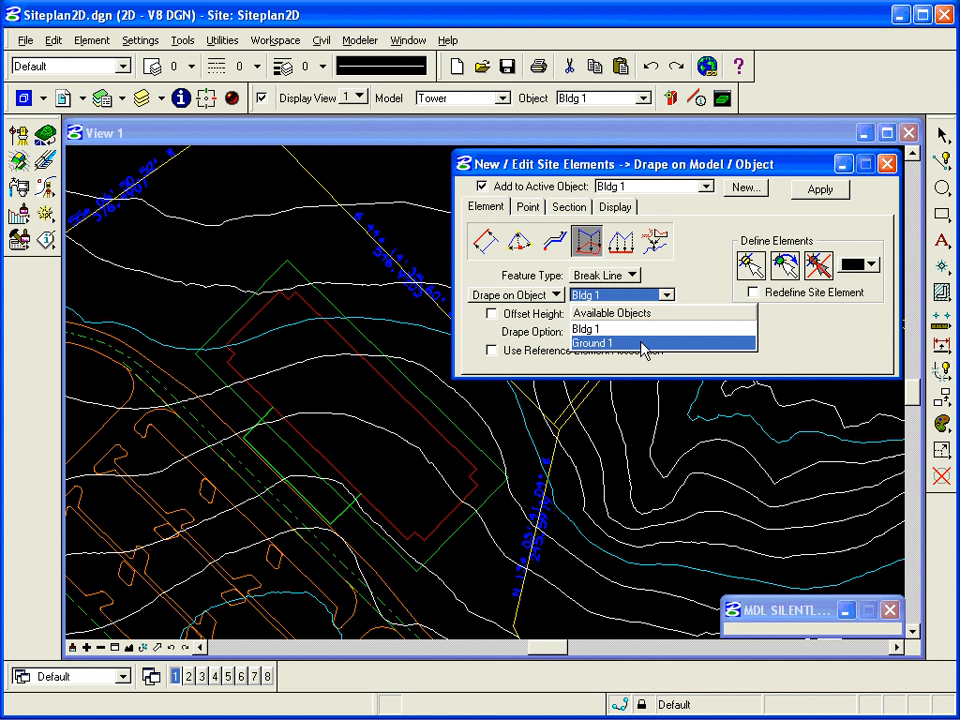
left_click(621, 345)
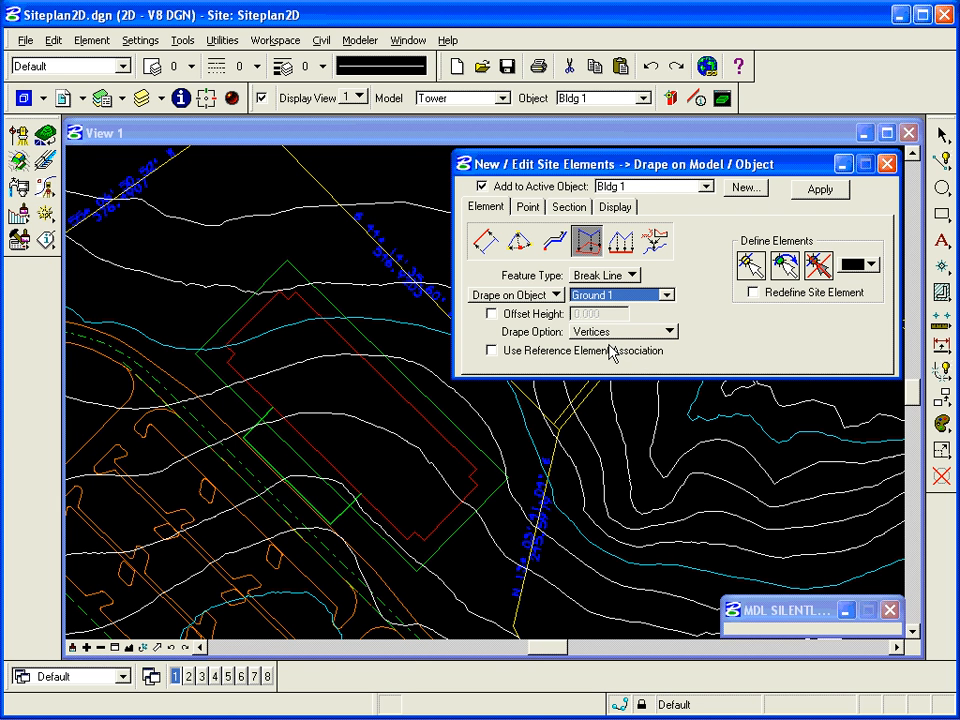
left_click(610, 276)
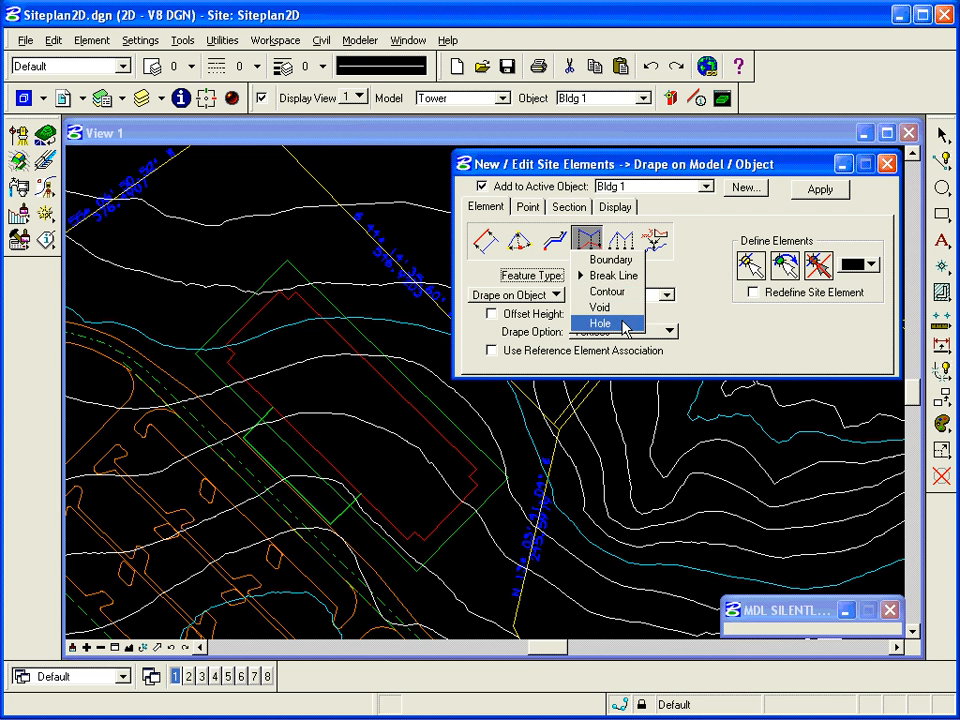
left_click(621, 278)
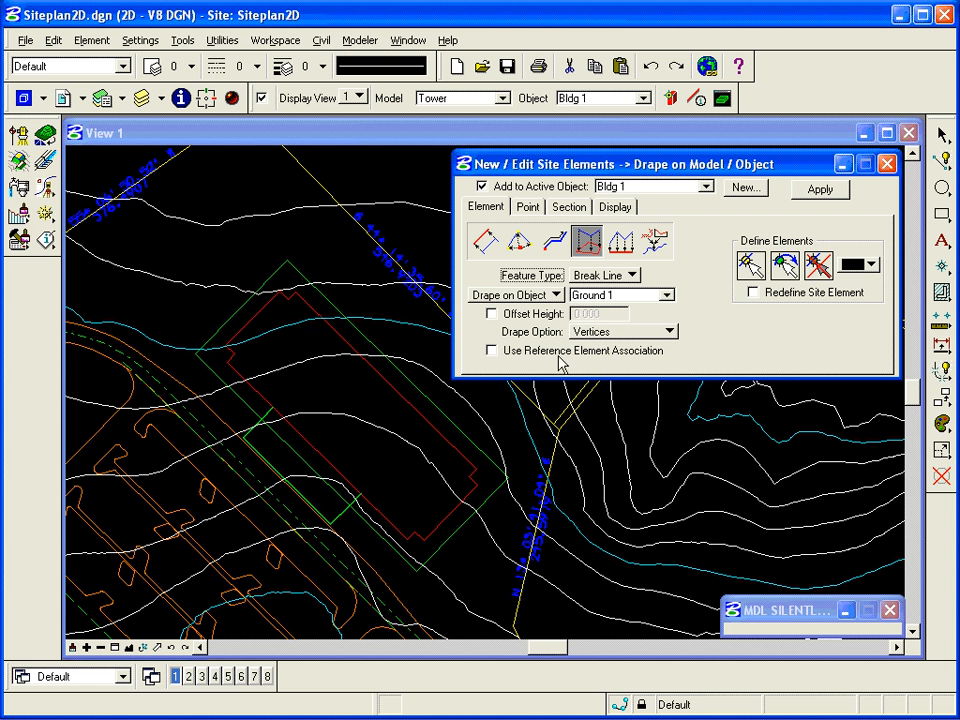
- Enable reference element association and apply an offset height of 2 to the draped elements
left_click(492, 360)
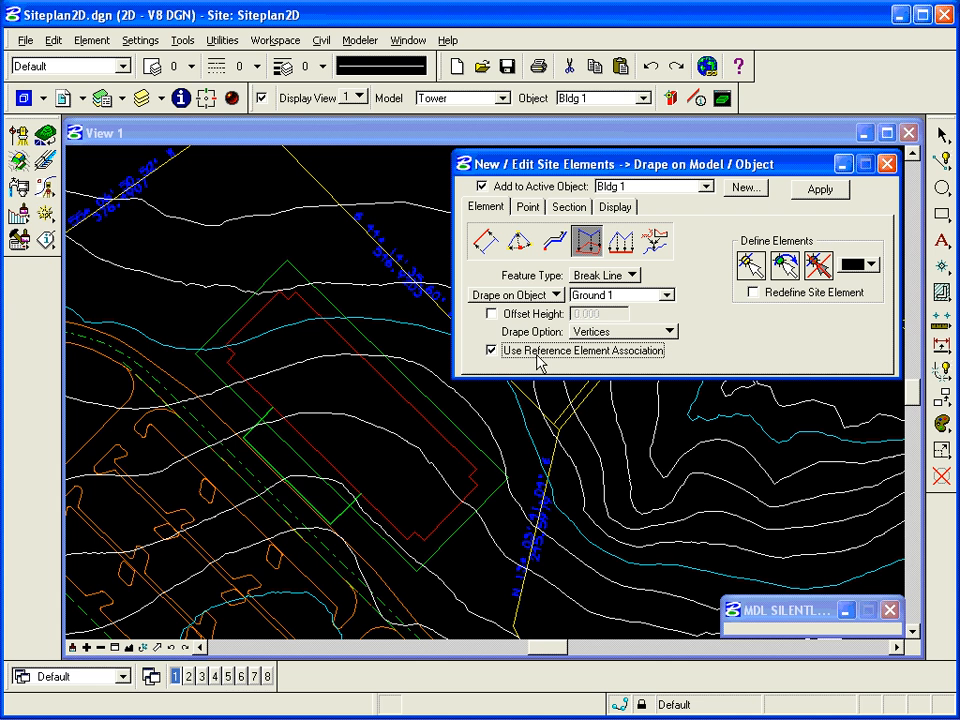
left_click(491, 314)
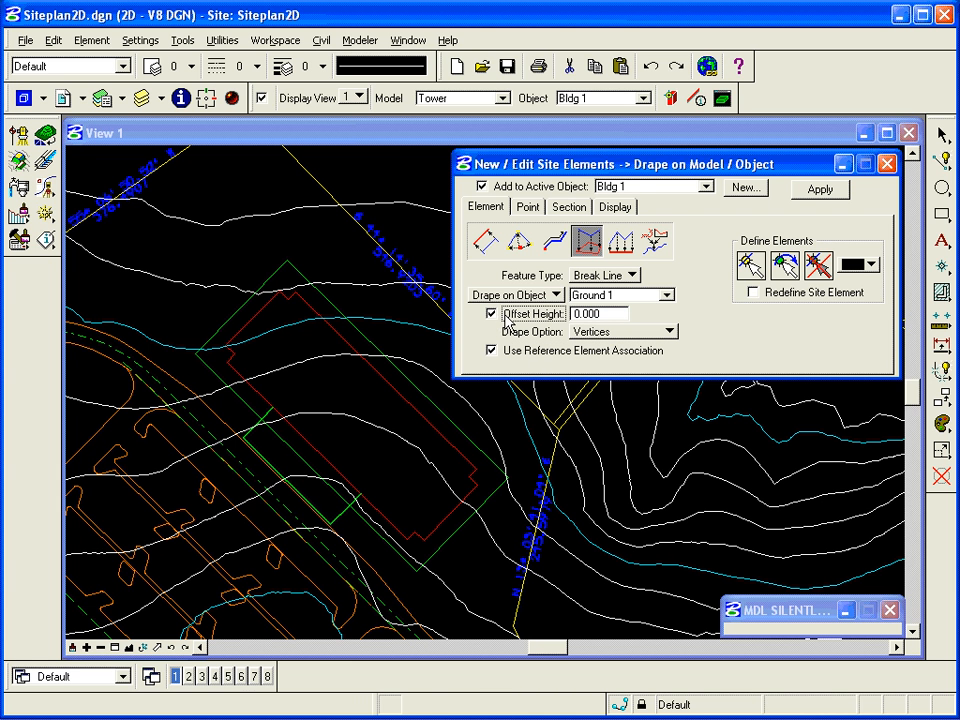
double_click(579, 317)
type("2")
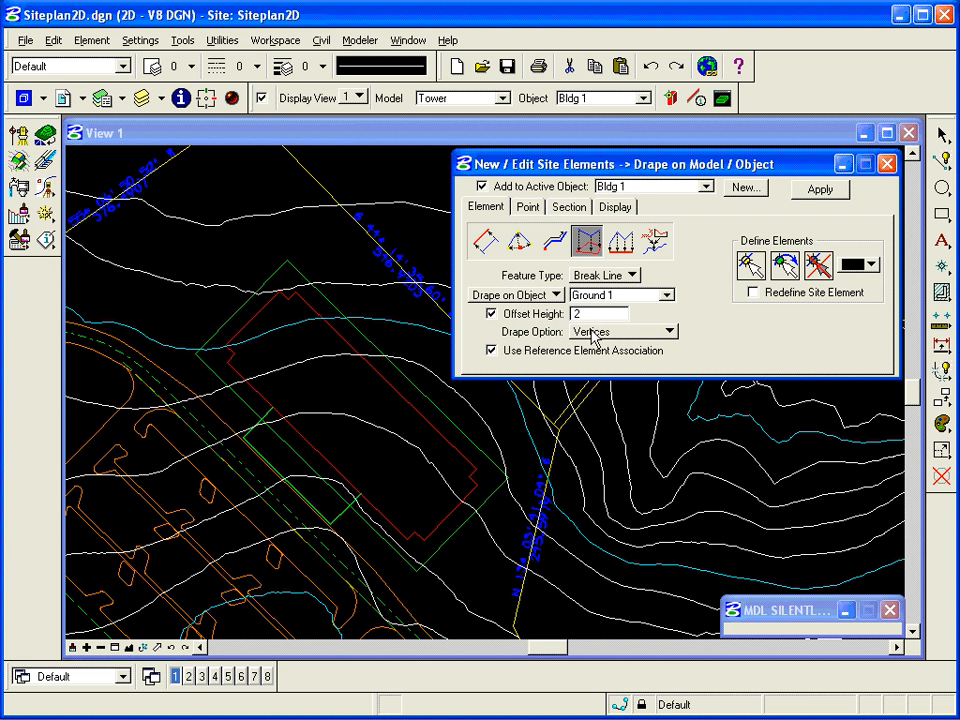
key("Tab")
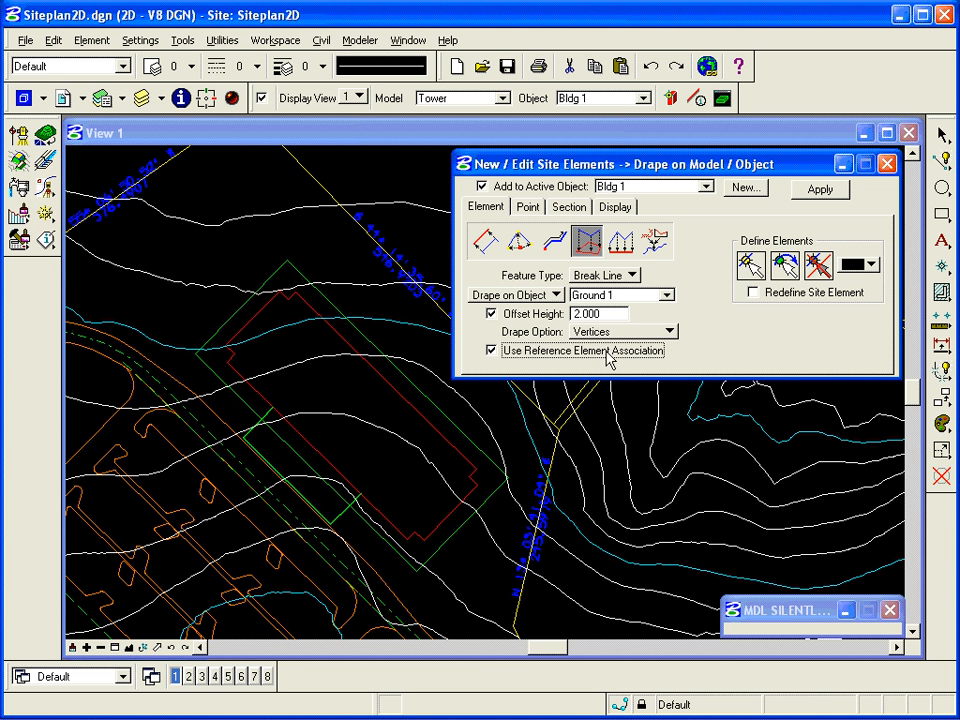
- Compare the drape options against the selected red building outline and set the drape option to Maximum Elevation
left_click(646, 334)
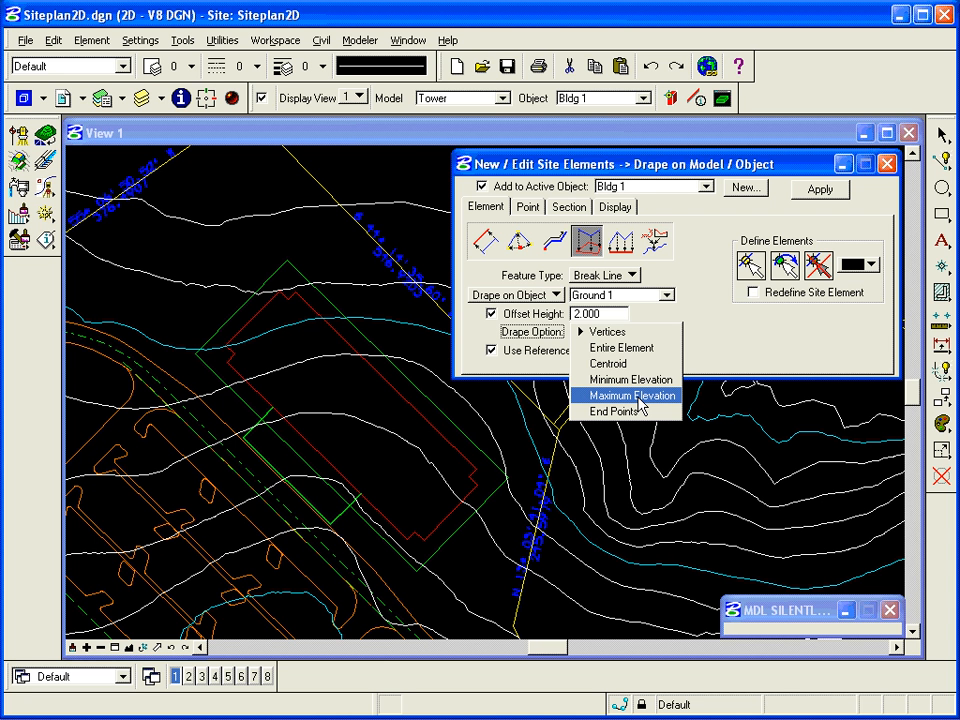
left_click(615, 332)
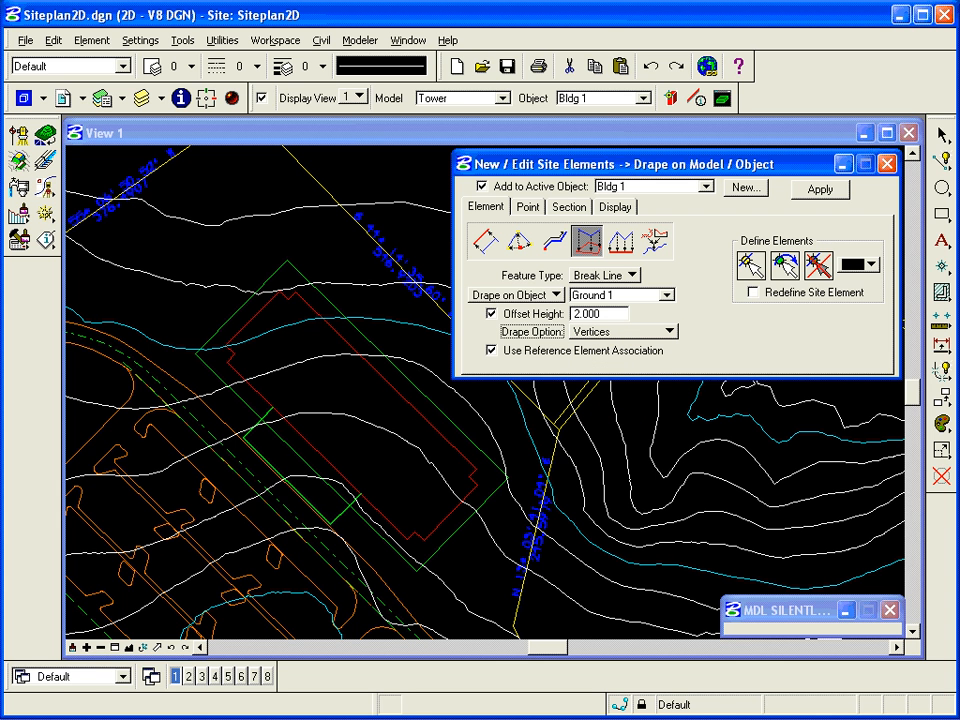
left_click(942, 136)
left_click(371, 370)
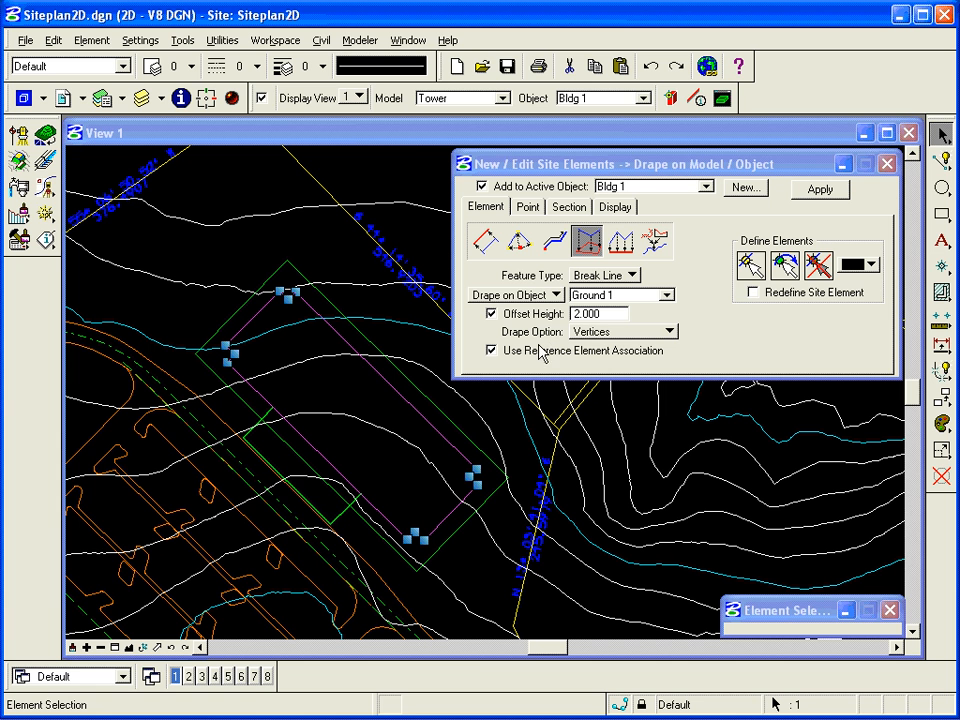
left_click(634, 333)
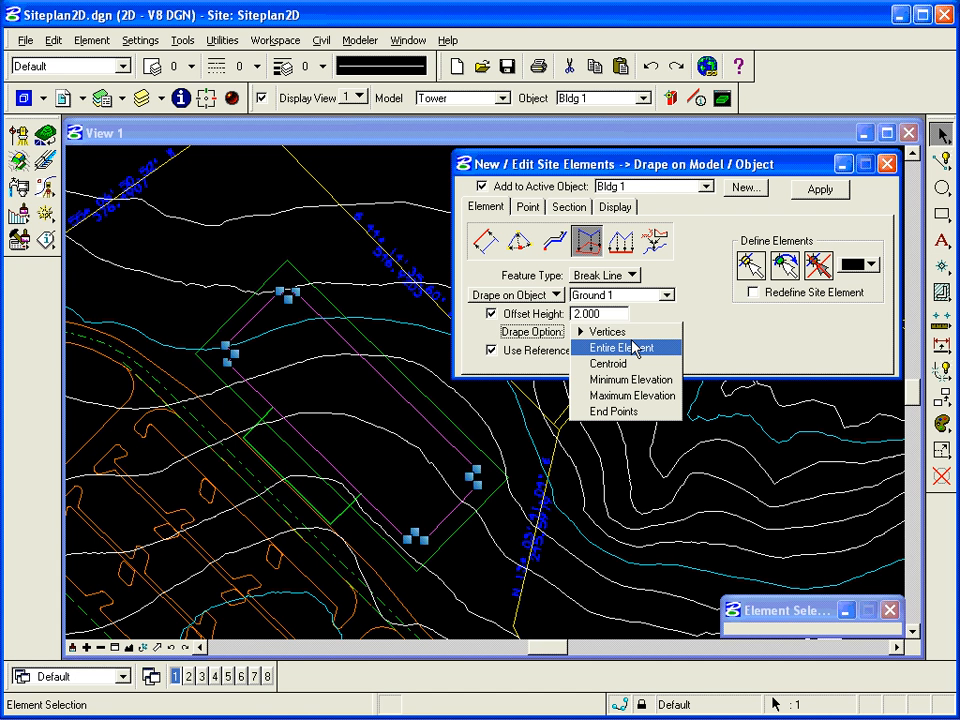
key("Up")
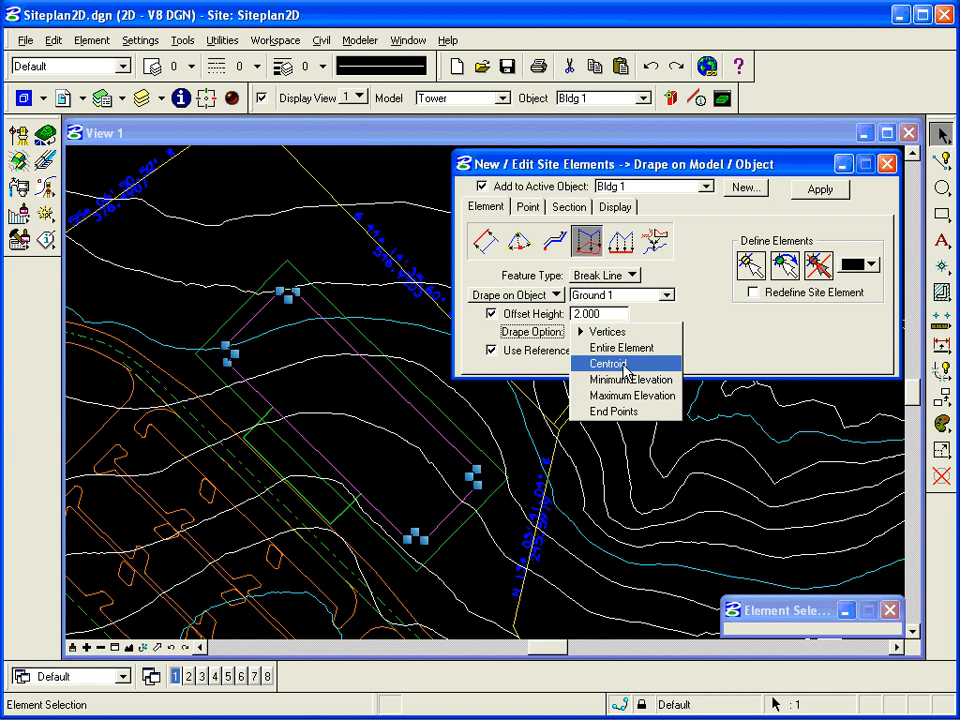
left_click(626, 364)
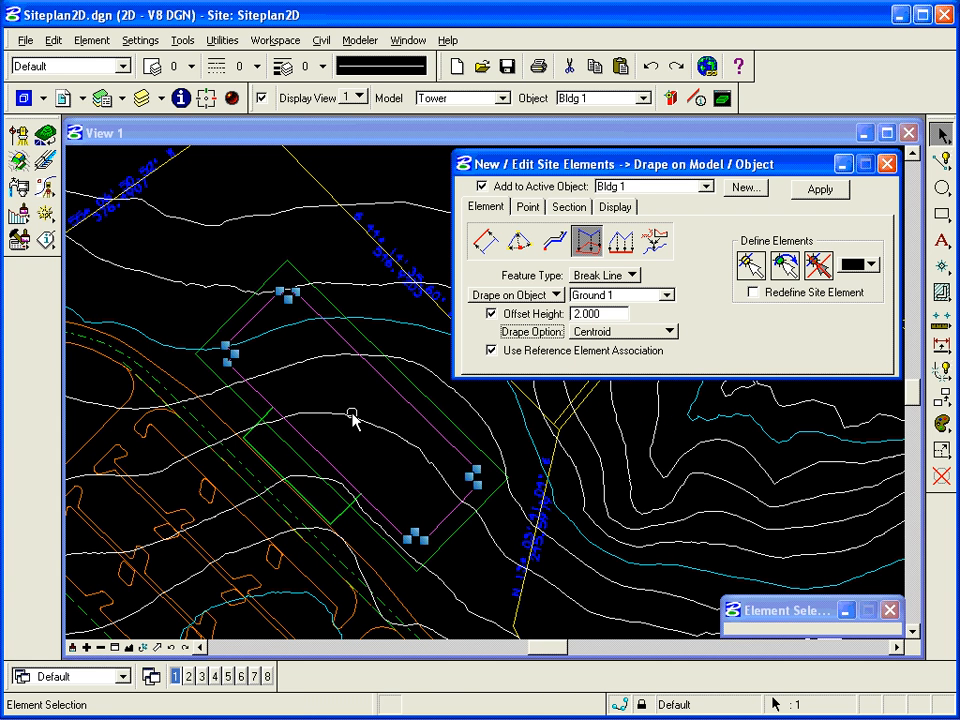
left_click(642, 332)
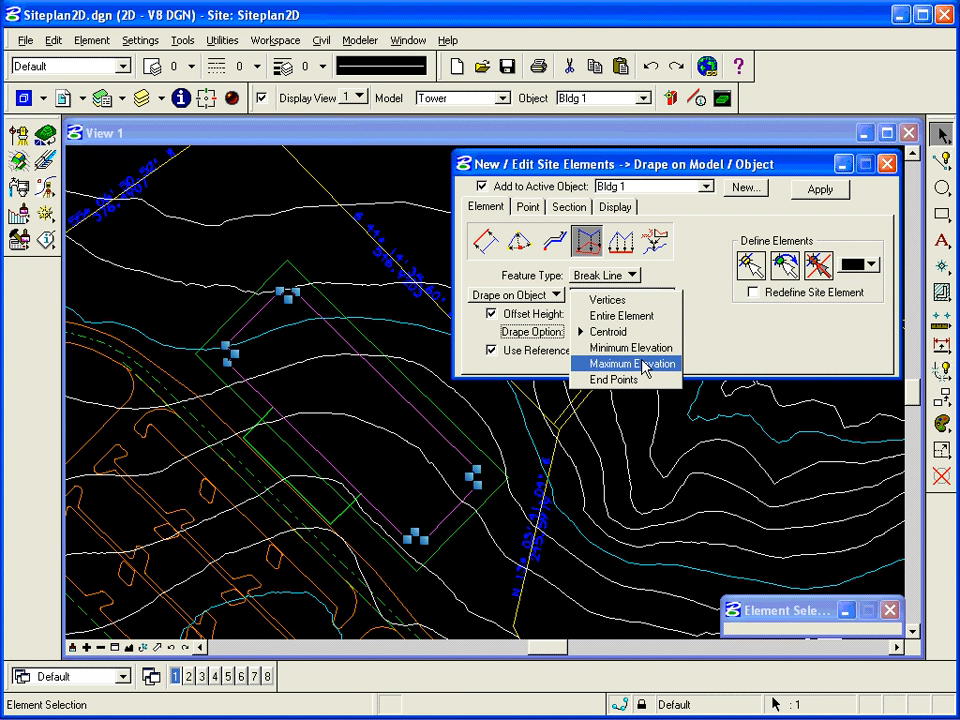
left_click(643, 365)
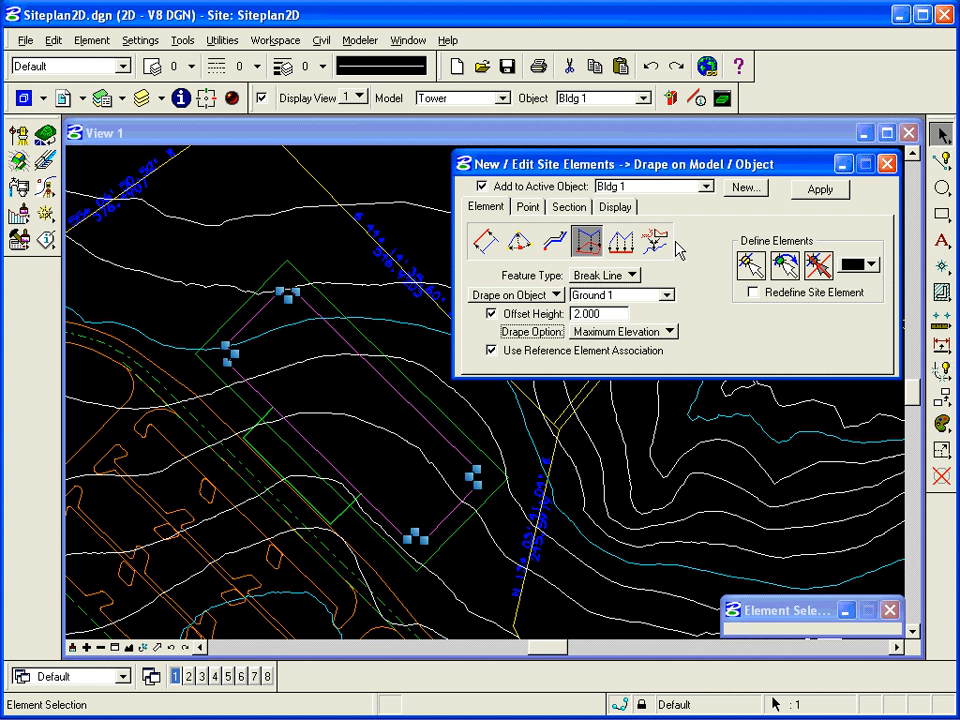
- Set the highlight colour to yellow, pick the building outline individually as the element to define, and apply it to Bldg 1
left_click(871, 265)
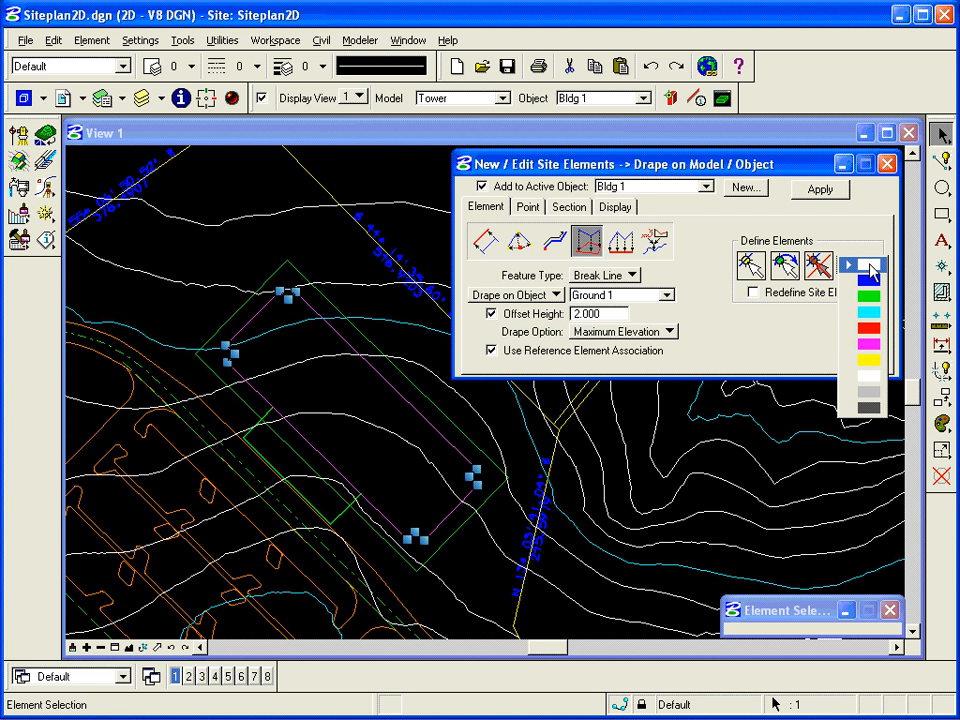
left_click(866, 368)
left_click(750, 264)
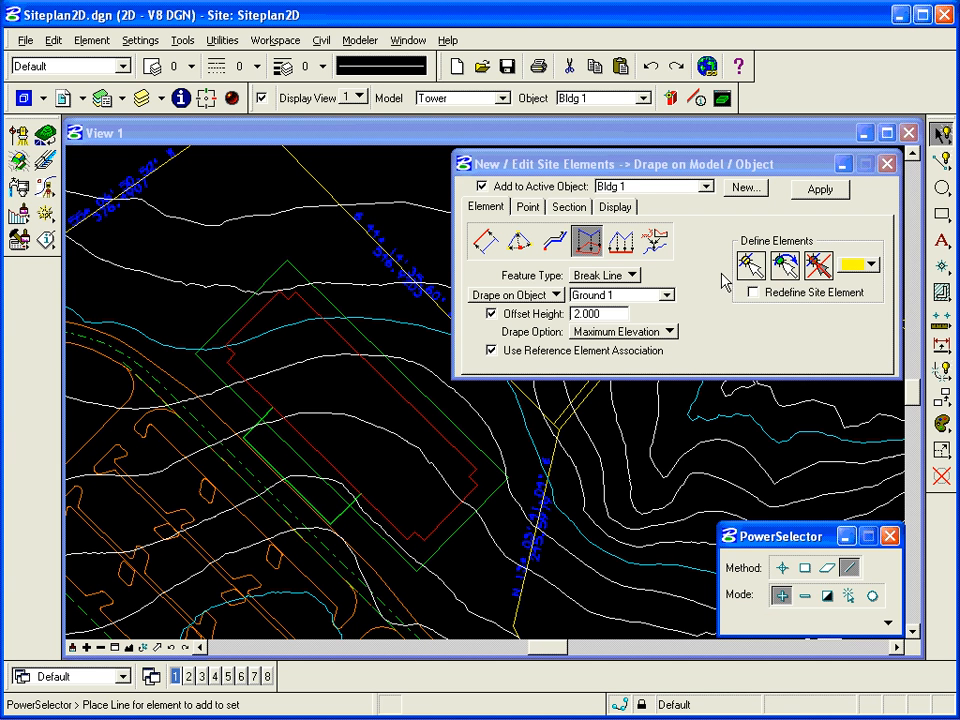
left_click(782, 567)
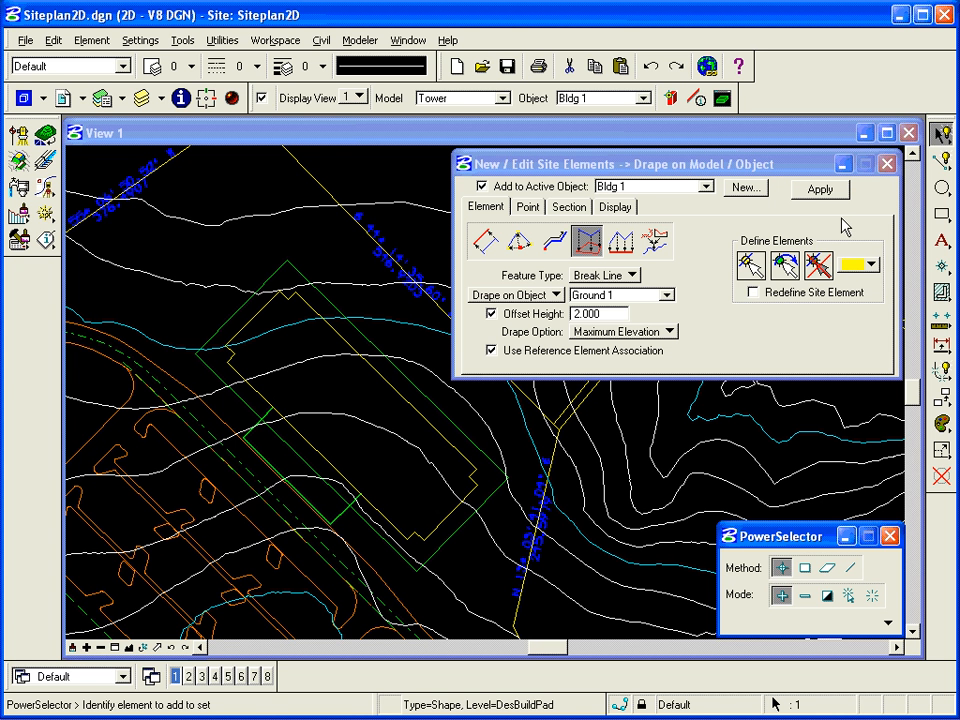
left_click(826, 194)
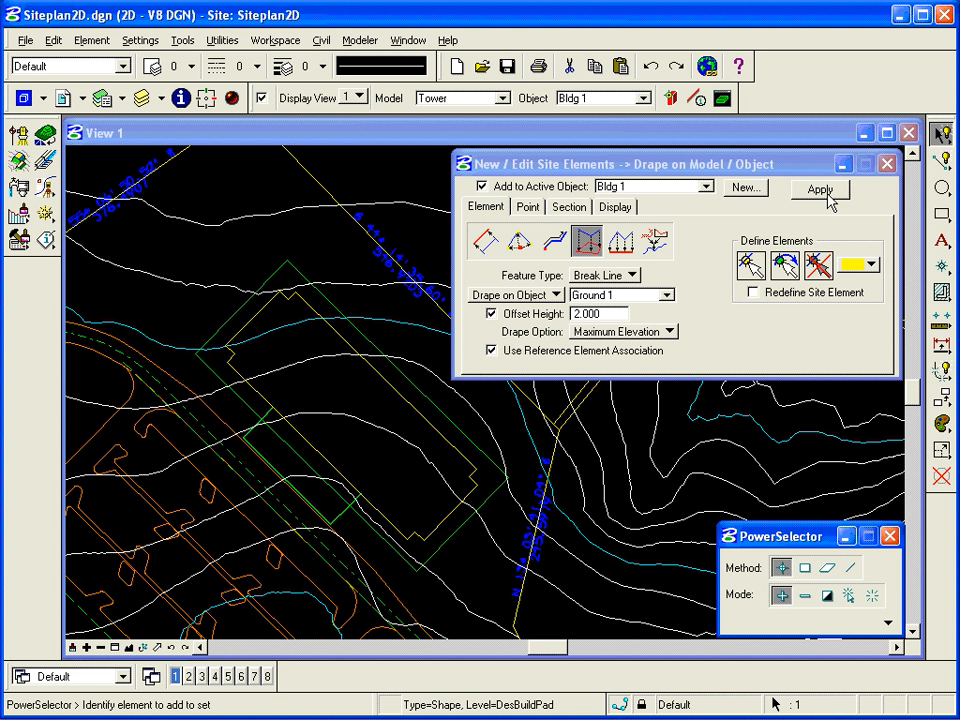